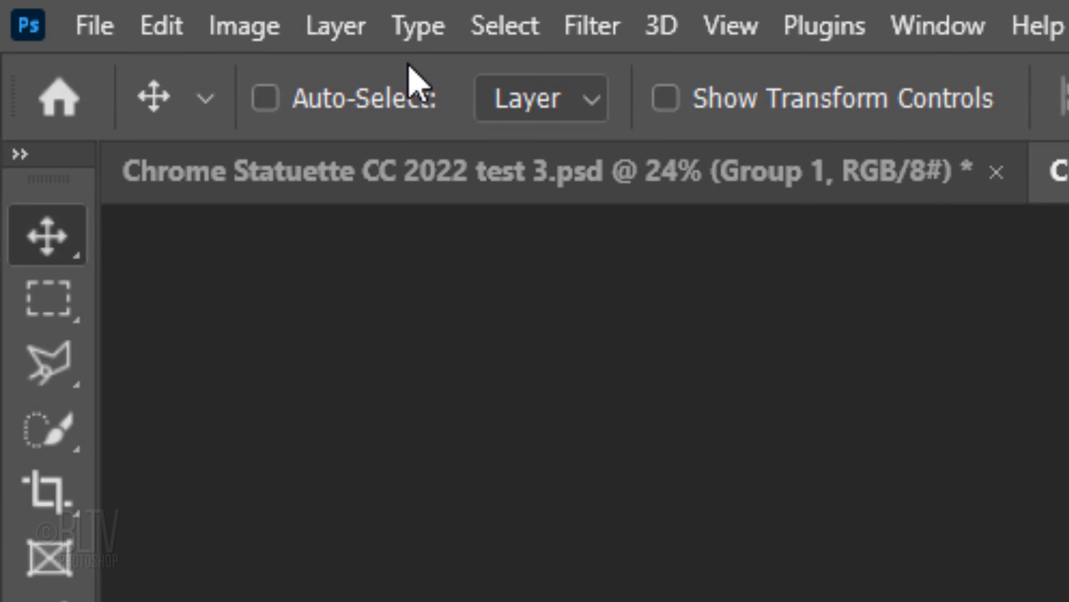
# Open Image > Canvas Size to set up the tall 1920 × 3400 px canvas
pyautogui.click(65, 8)
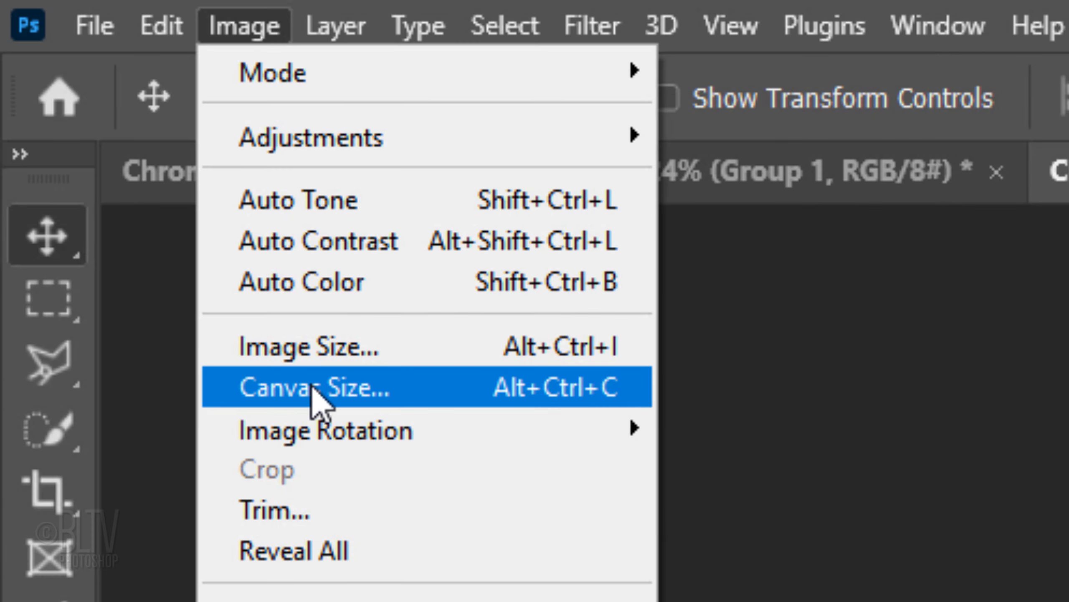
pyautogui.click(314, 388)
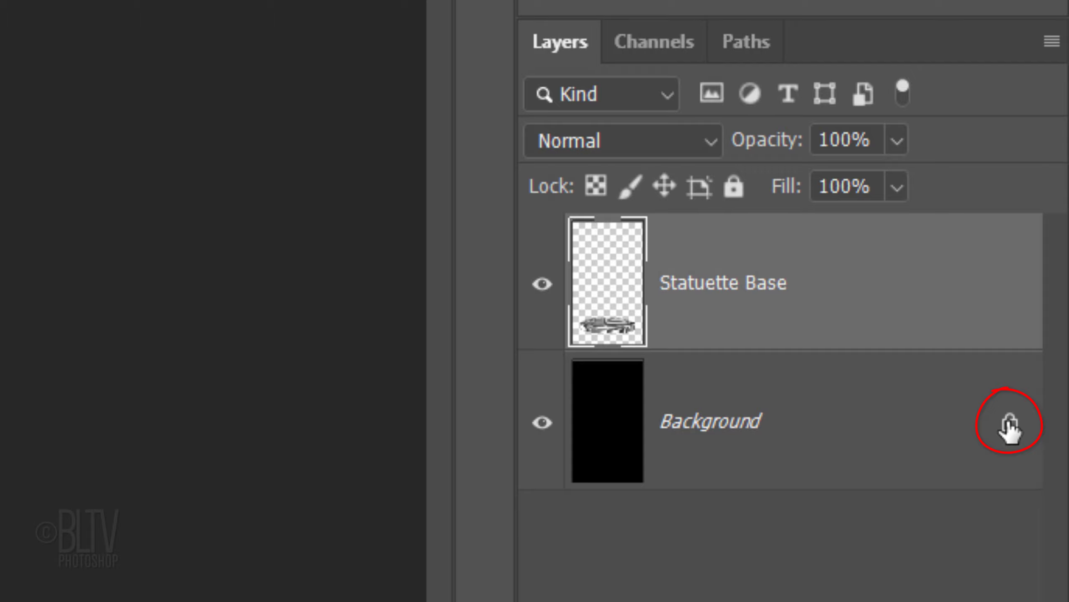
# Unlock the Background as Layer 0 and give it a Black-White Gradient Overlay
pyautogui.click(1009, 422)
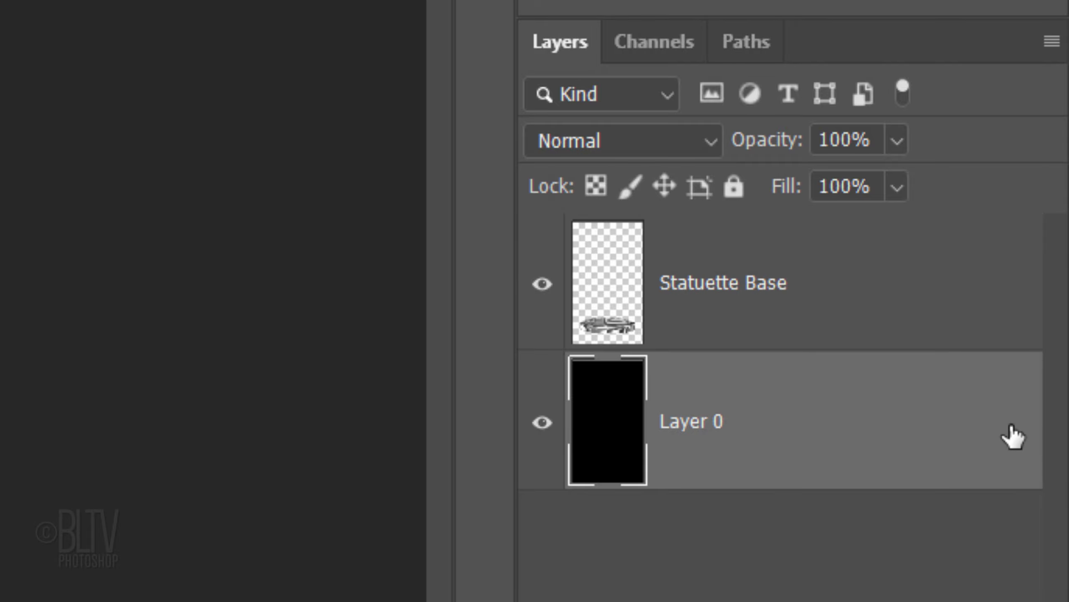
pyautogui.doubleClick(804, 430)
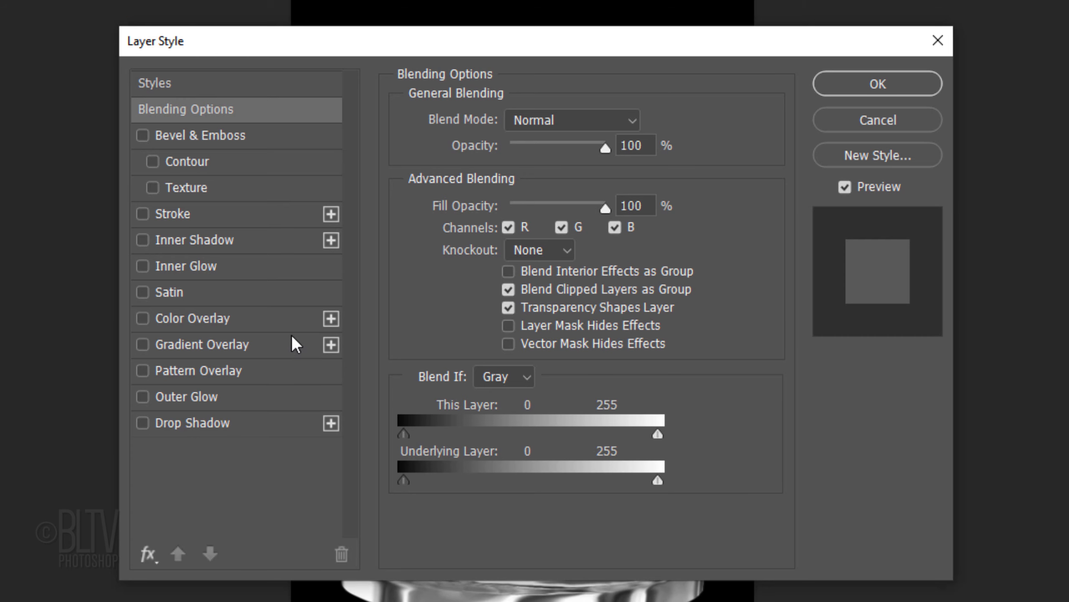
pyautogui.click(223, 344)
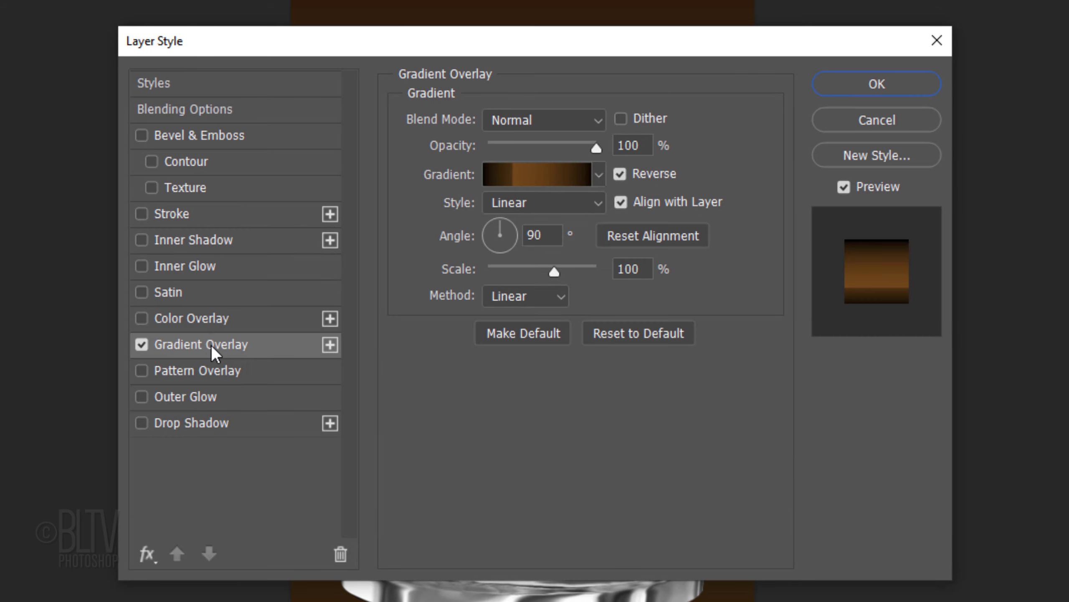
pyautogui.click(526, 172)
pyautogui.click(479, 117)
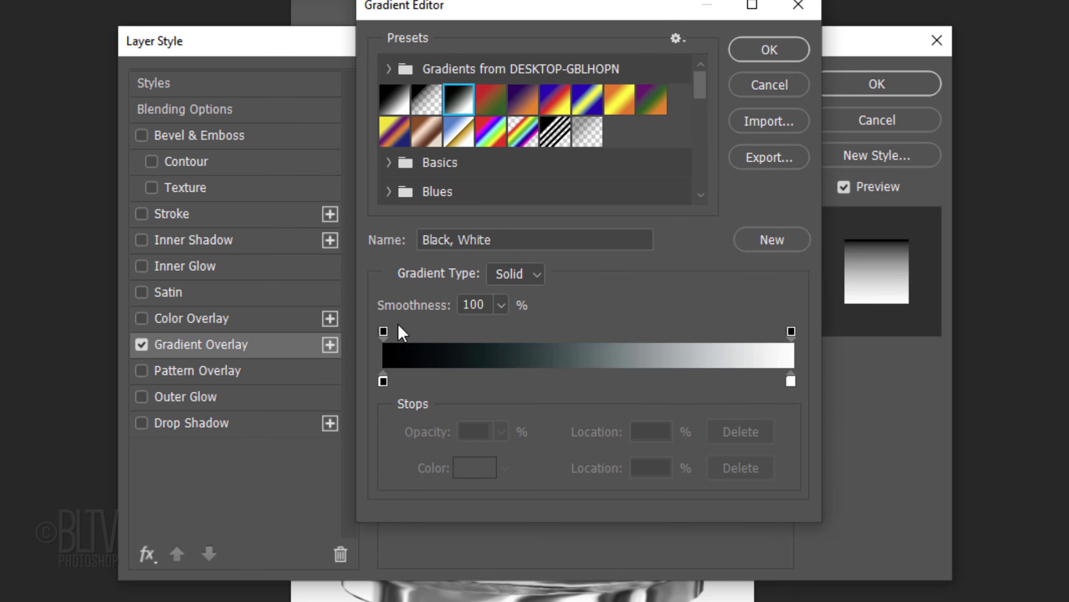
# Set both end stops of the overlay gradient to pure black
pyautogui.click(382, 380)
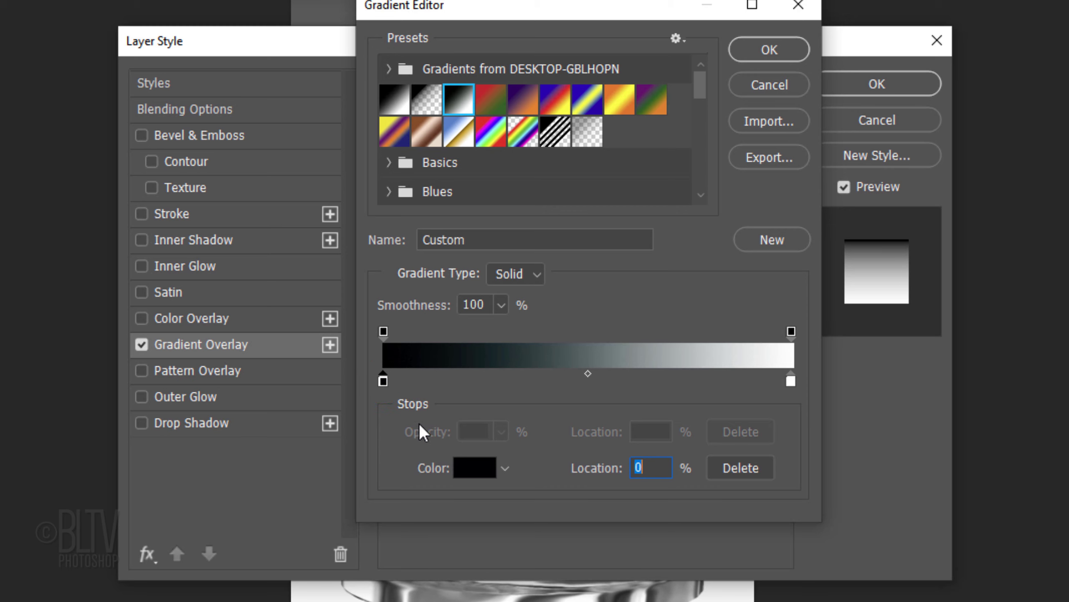
pyautogui.click(474, 469)
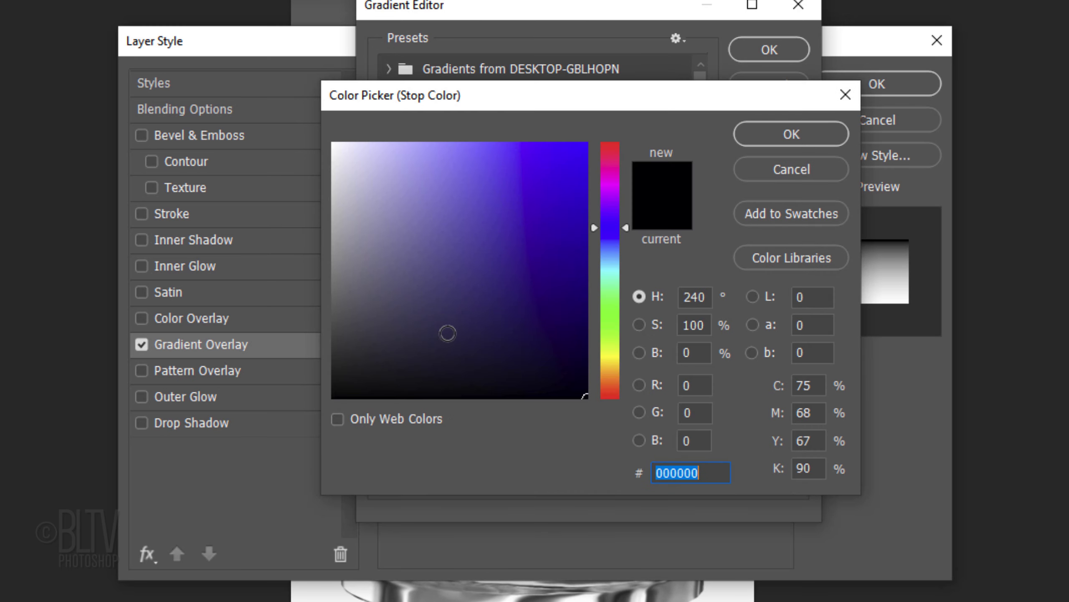
pyautogui.moveTo(448, 329); pyautogui.dragTo(263, 418)
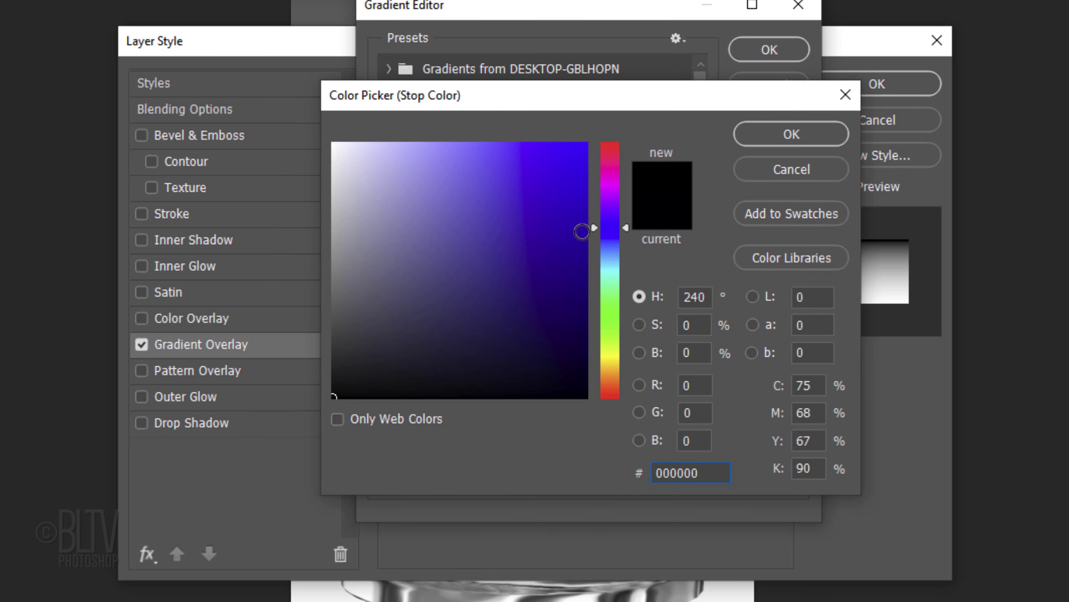
pyautogui.press('Return')
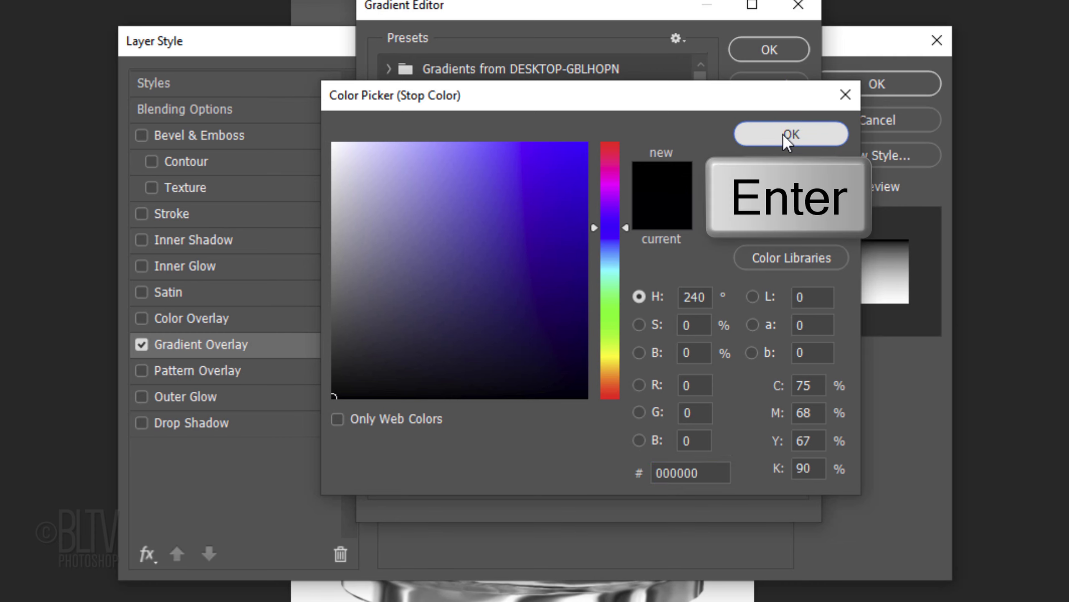
pyautogui.click(790, 382)
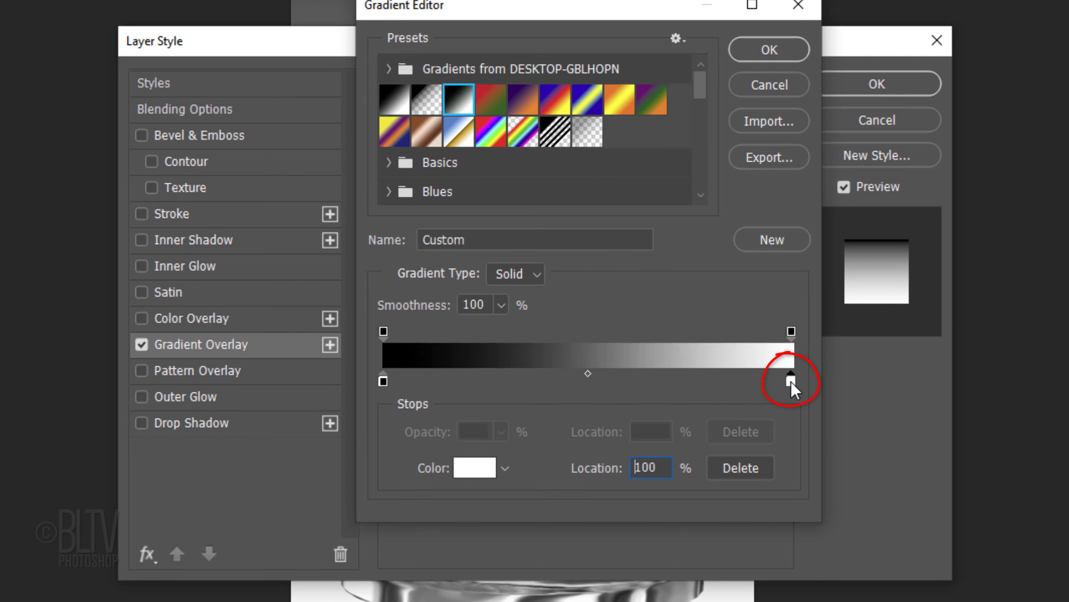
pyautogui.click(484, 478)
pyautogui.moveTo(385, 371); pyautogui.dragTo(264, 412)
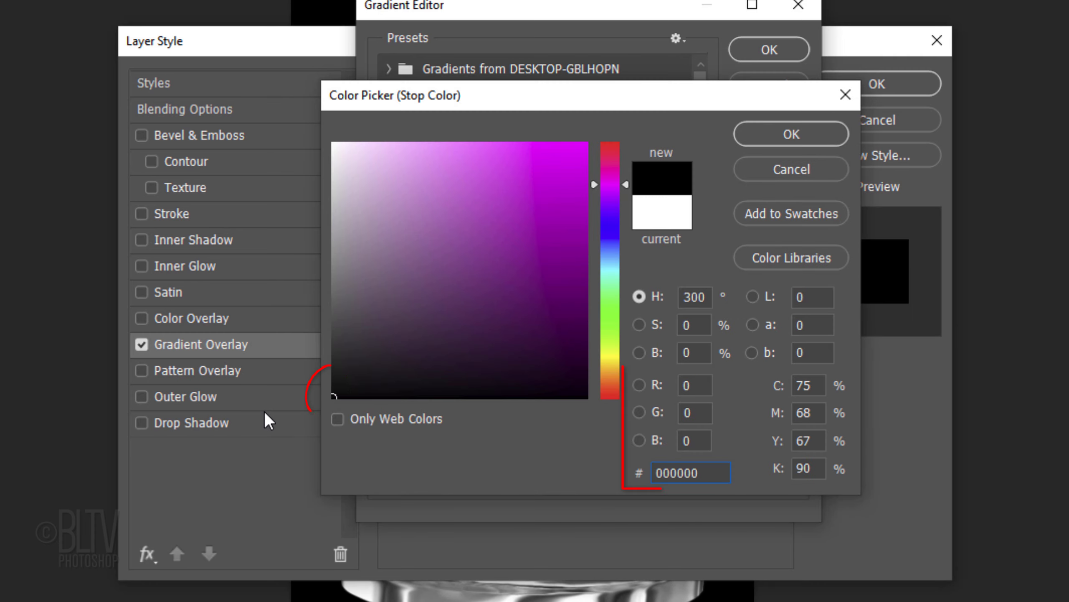
# Add a gradient stop at 72% coloured brown 7F4200
pyautogui.click(789, 135)
pyautogui.click(527, 381)
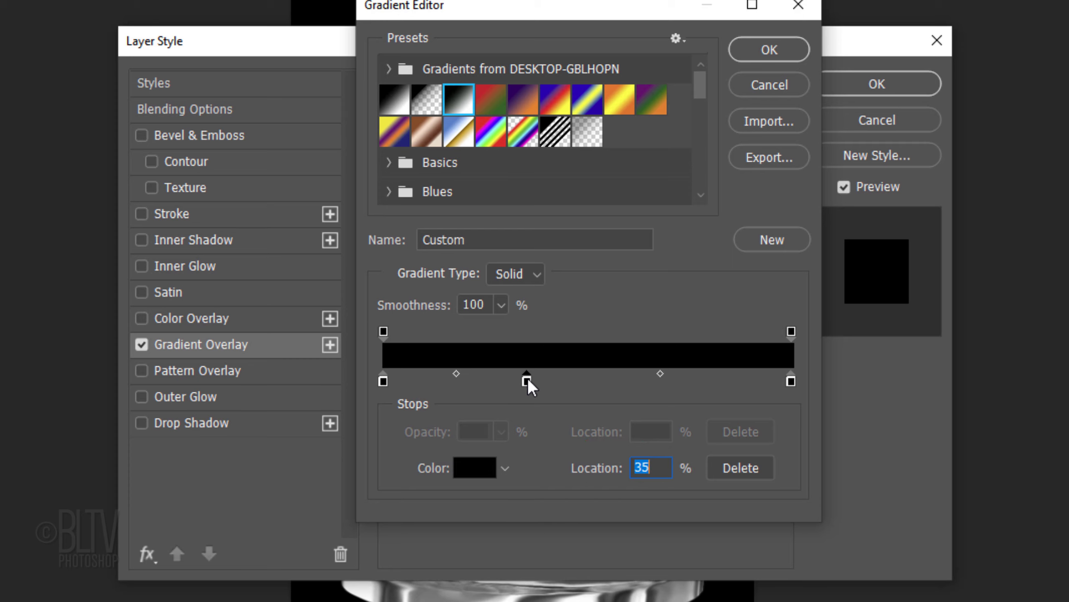
pyautogui.write('72')
pyautogui.click(477, 465)
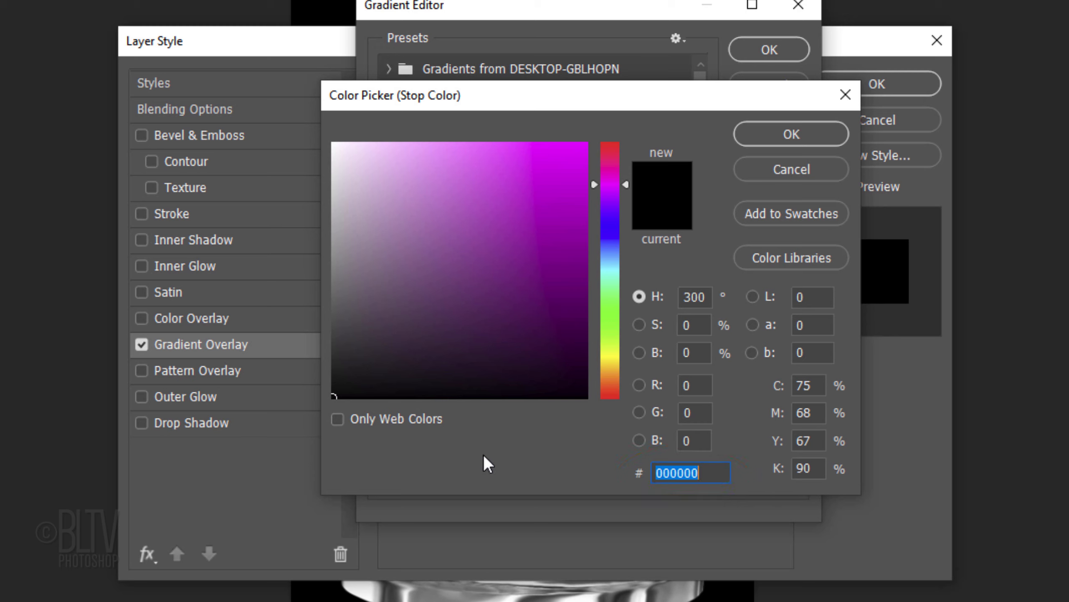
pyautogui.write('7F')
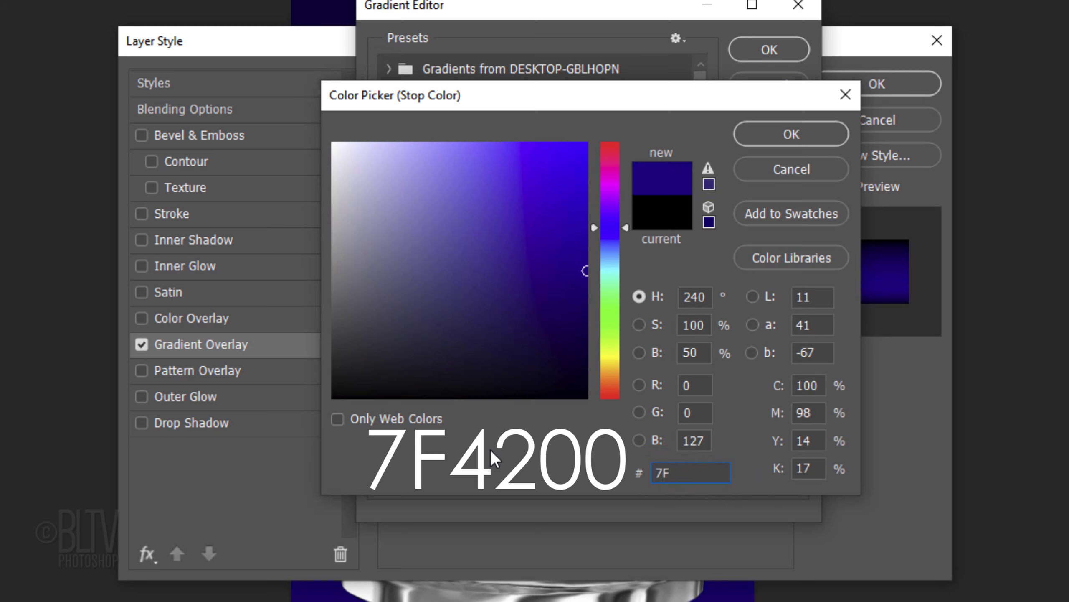
pyautogui.write('4200')
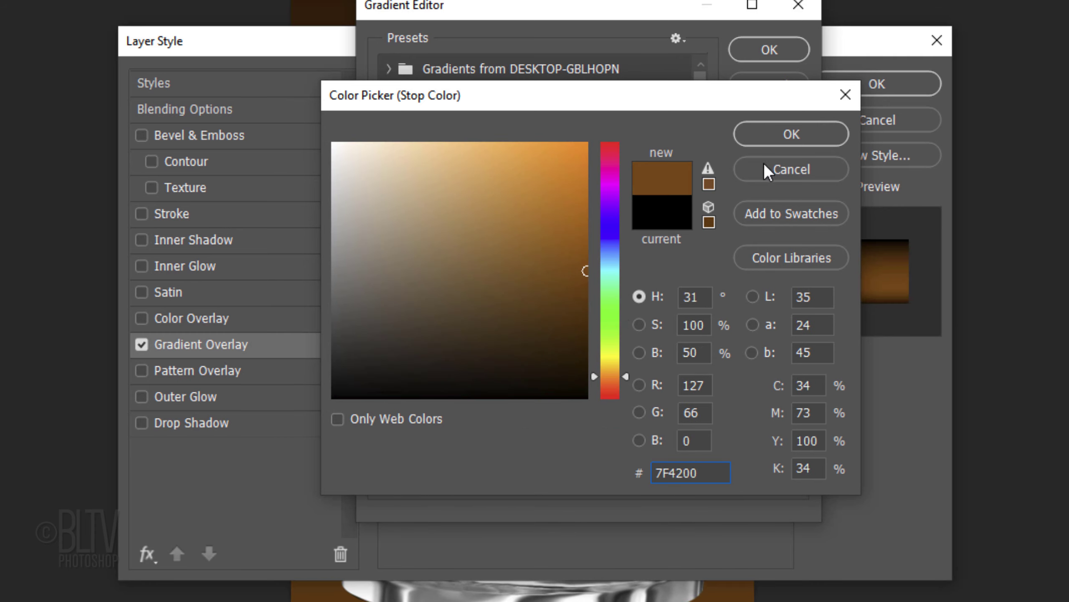
pyautogui.click(787, 136)
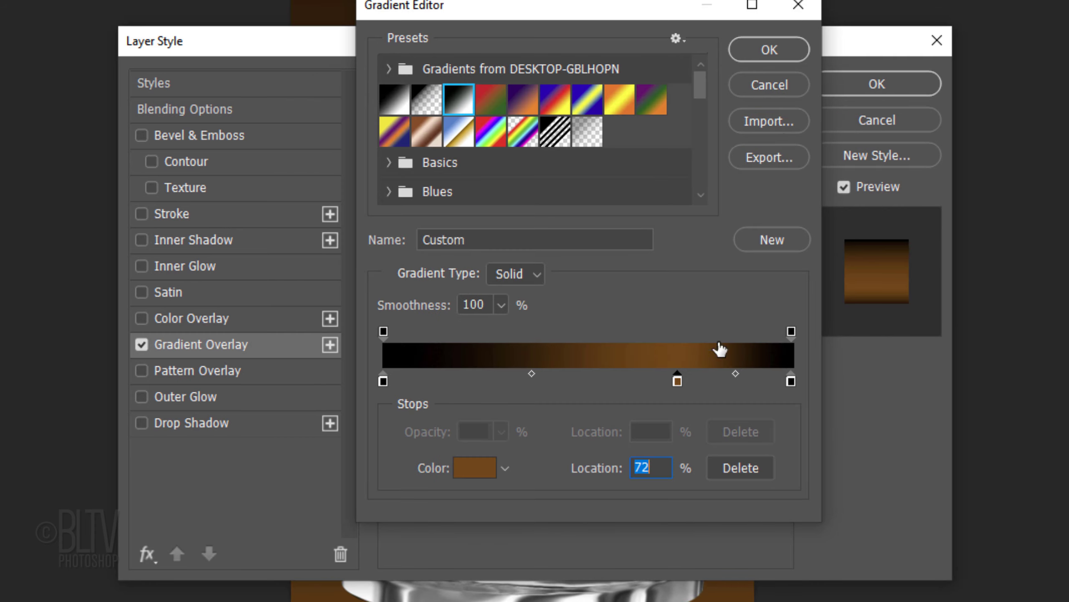
# Add a second gradient stop at 74% coloured darker brown 4F2900
pyautogui.click(704, 381)
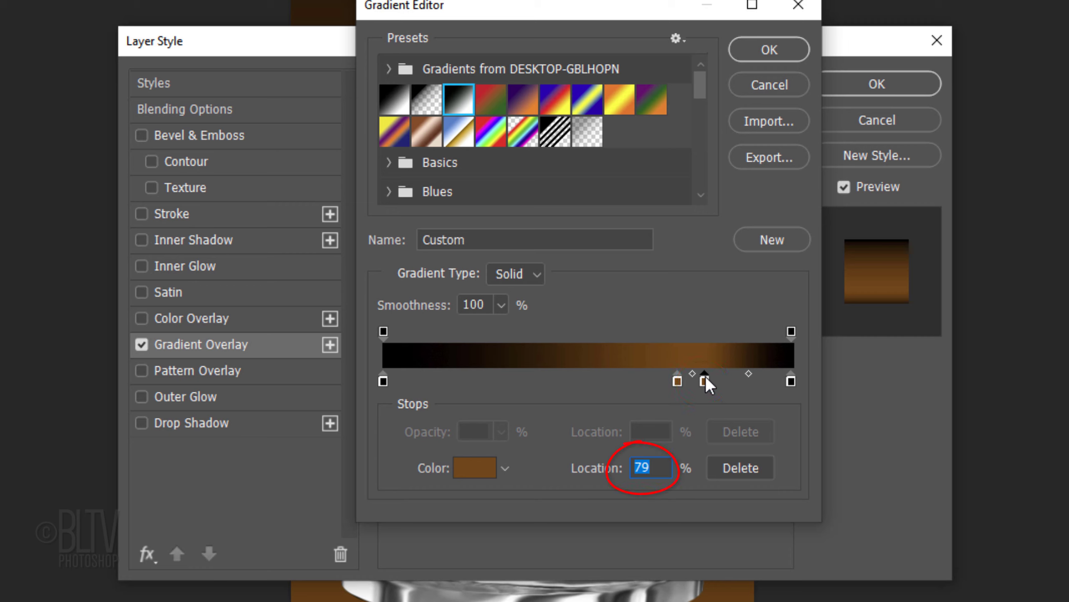
pyautogui.write('74')
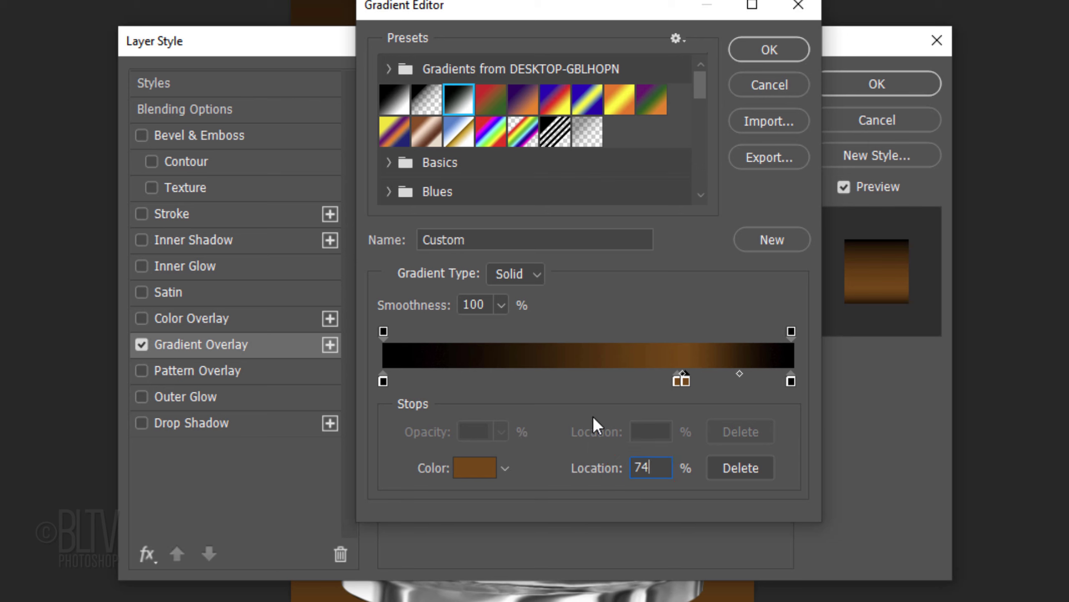
pyautogui.press('Return')
pyautogui.click(477, 465)
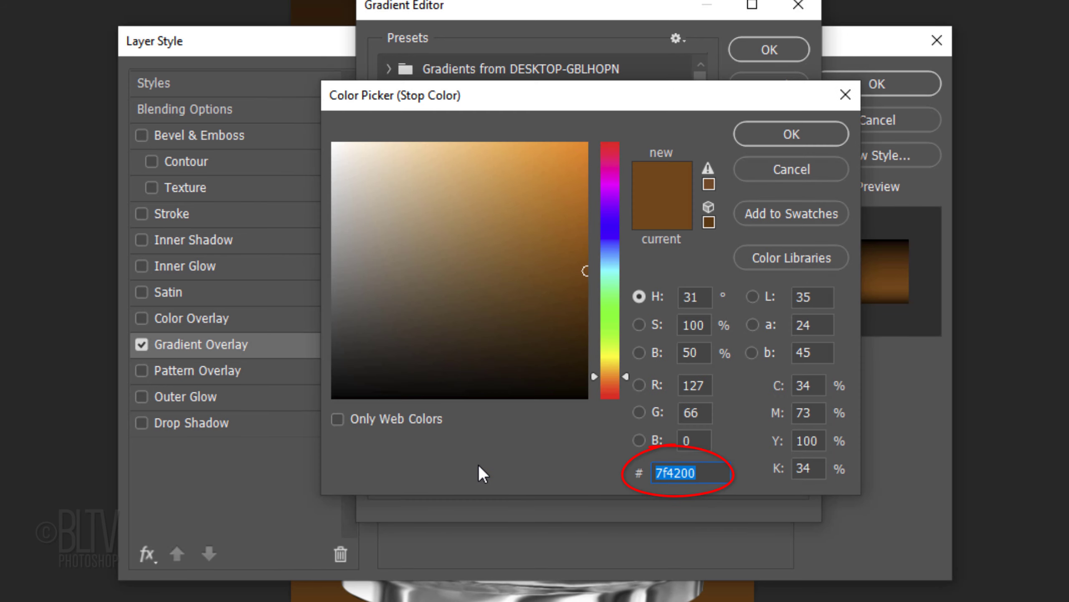
pyautogui.write('4F')
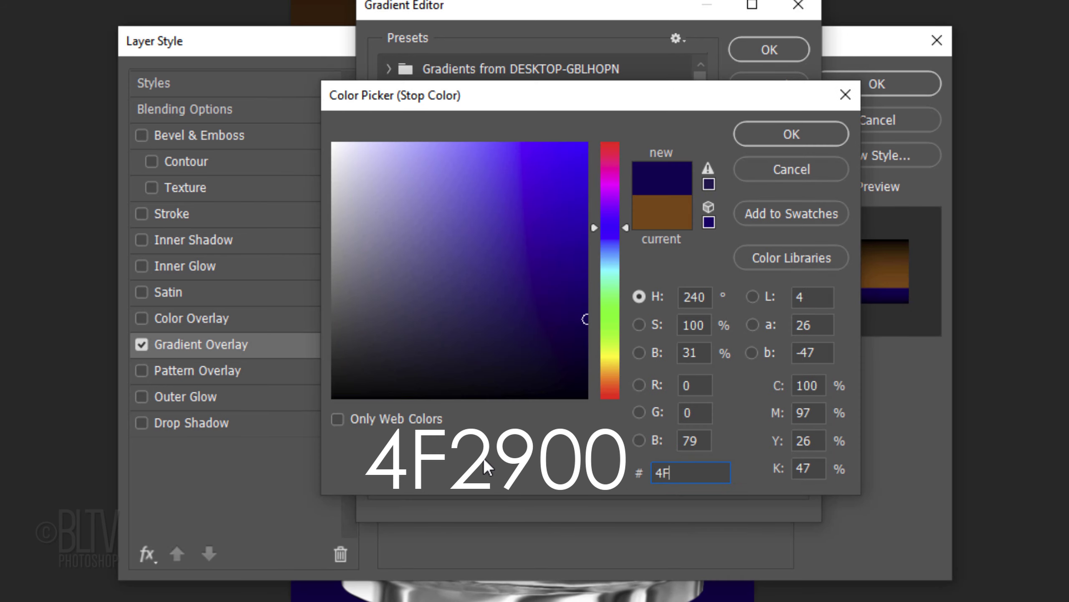
pyautogui.write('2900')
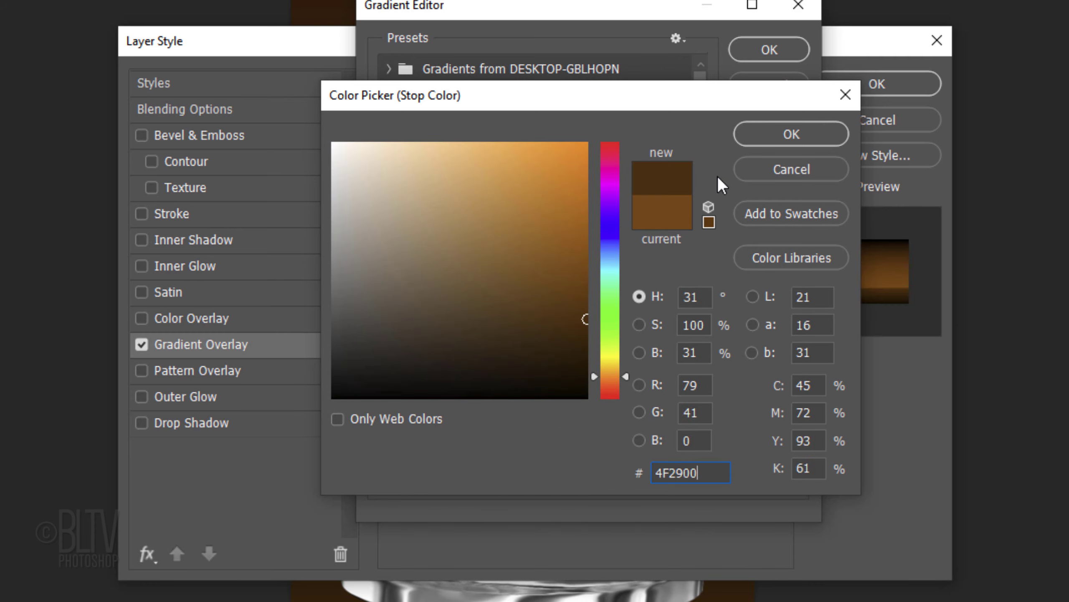
pyautogui.click(785, 141)
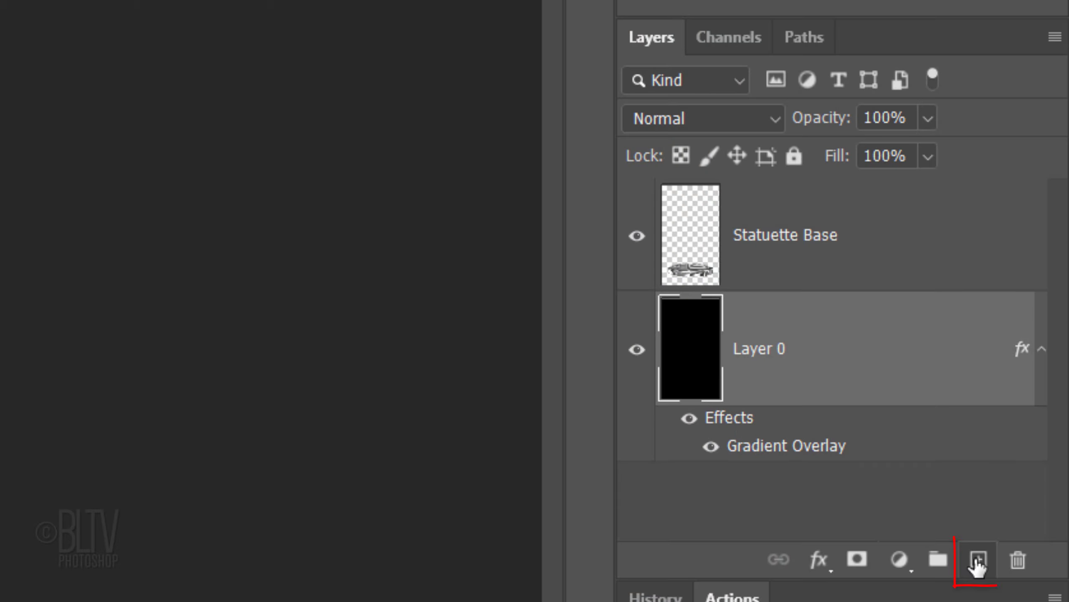
# Add a new layer above Layer 0 and pick the soft round Brush Tool preset
pyautogui.click(978, 560)
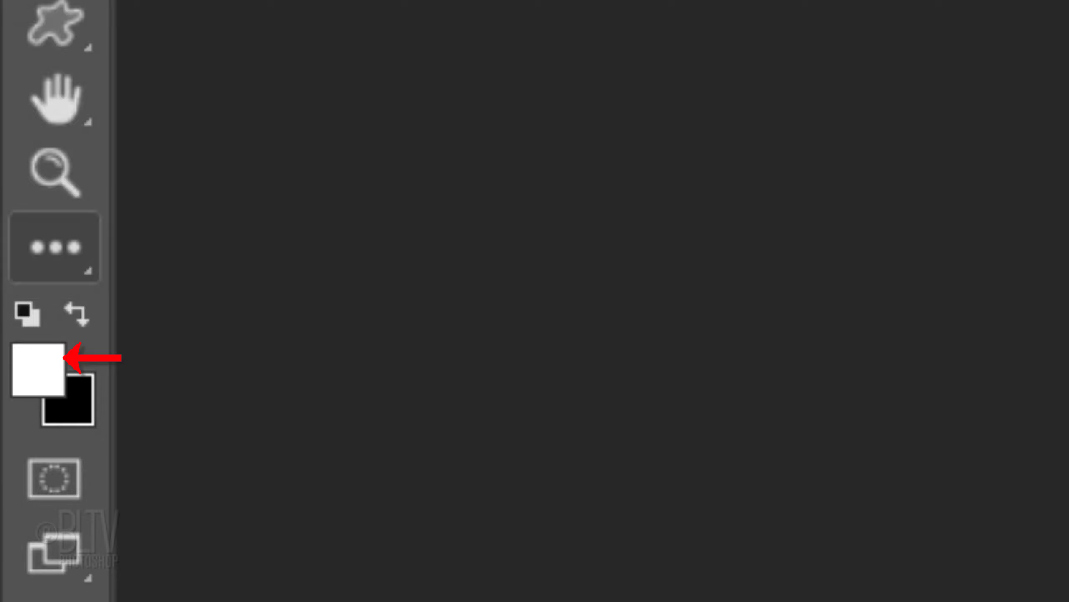
pyautogui.rightClick(38, 213)
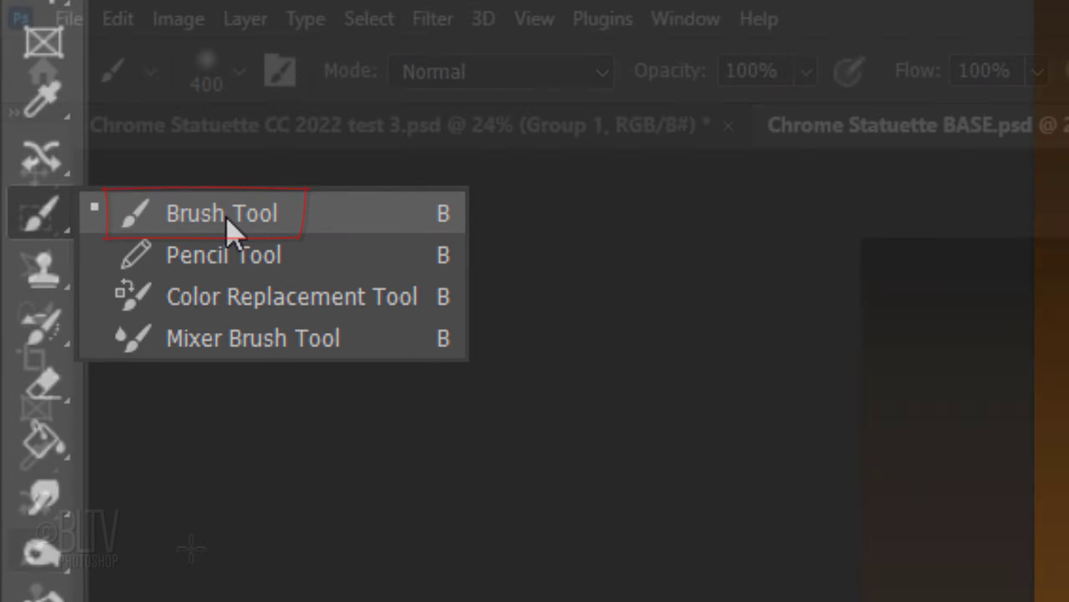
pyautogui.click(228, 217)
pyautogui.click(239, 71)
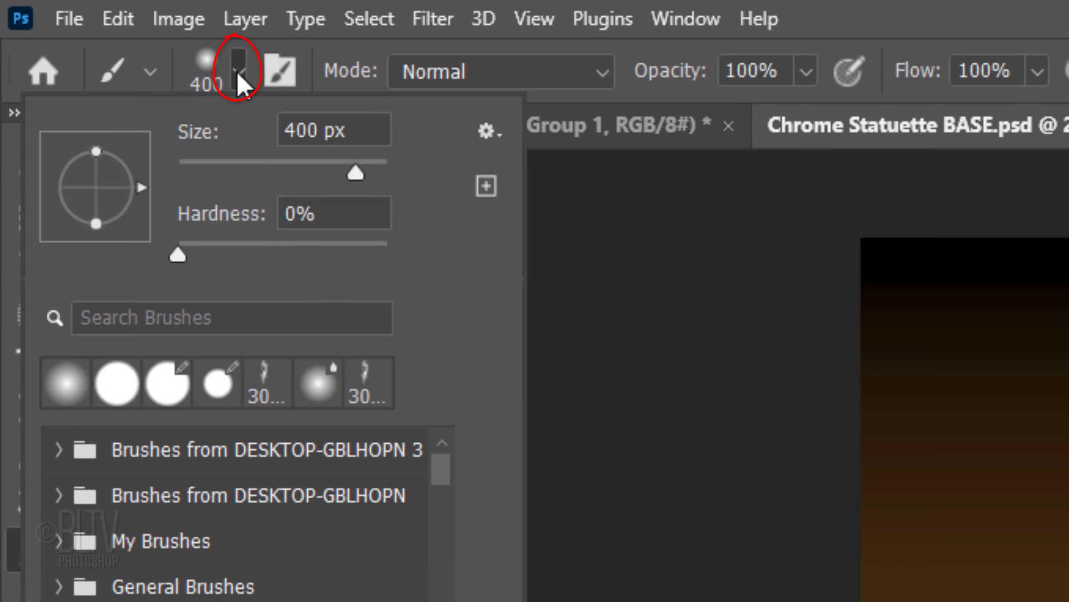
pyautogui.click(64, 380)
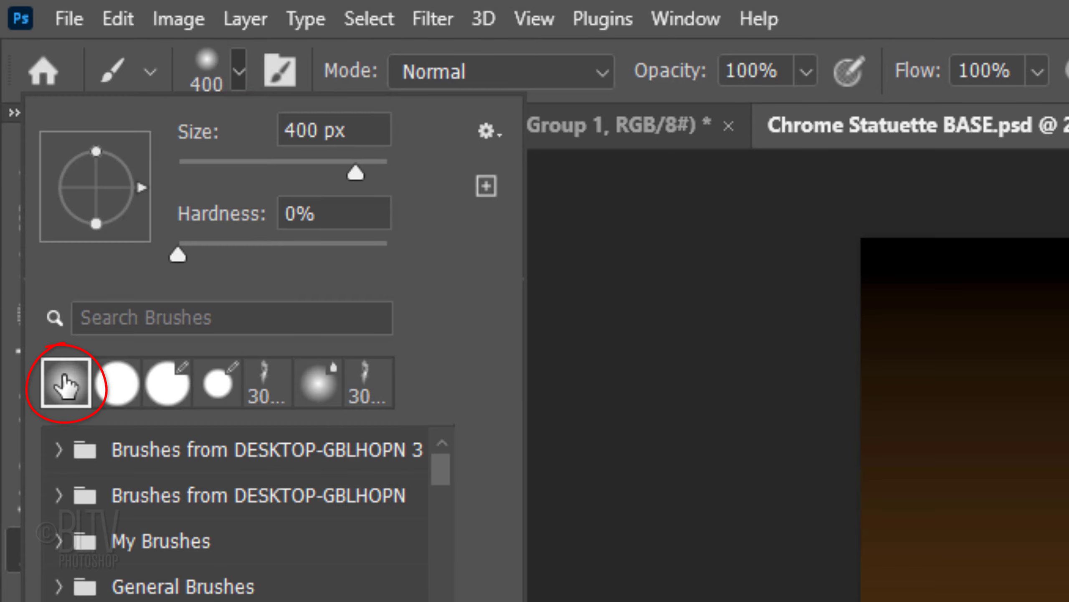
# Enlarge the brush, paint a soft white glow above the base, and blend it in Overlay
pyautogui.doubleClick(300, 130)
pyautogui.write('2800')
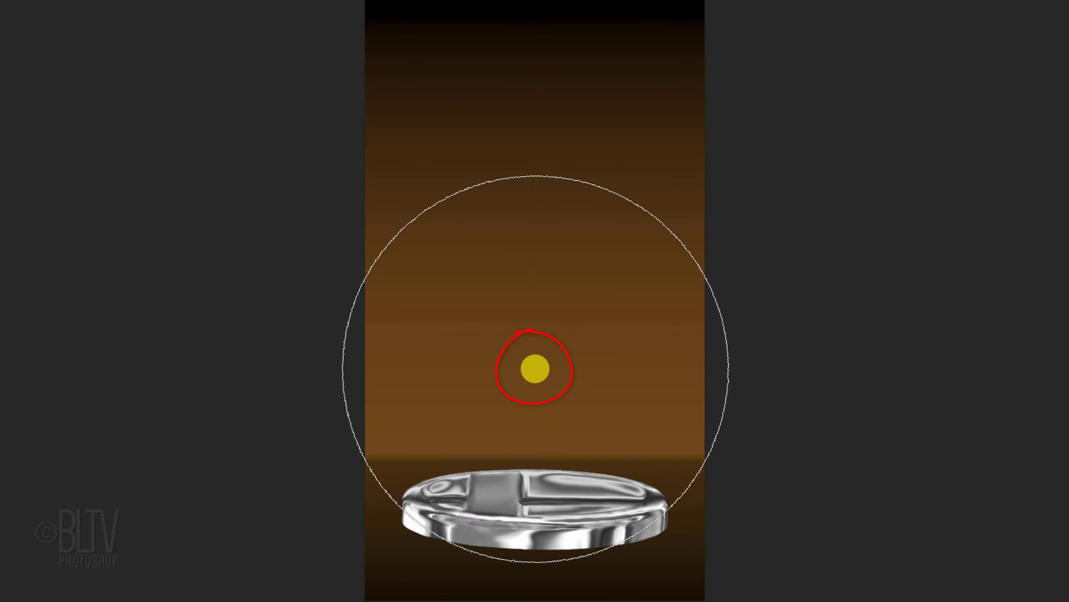
pyautogui.click(535, 369)
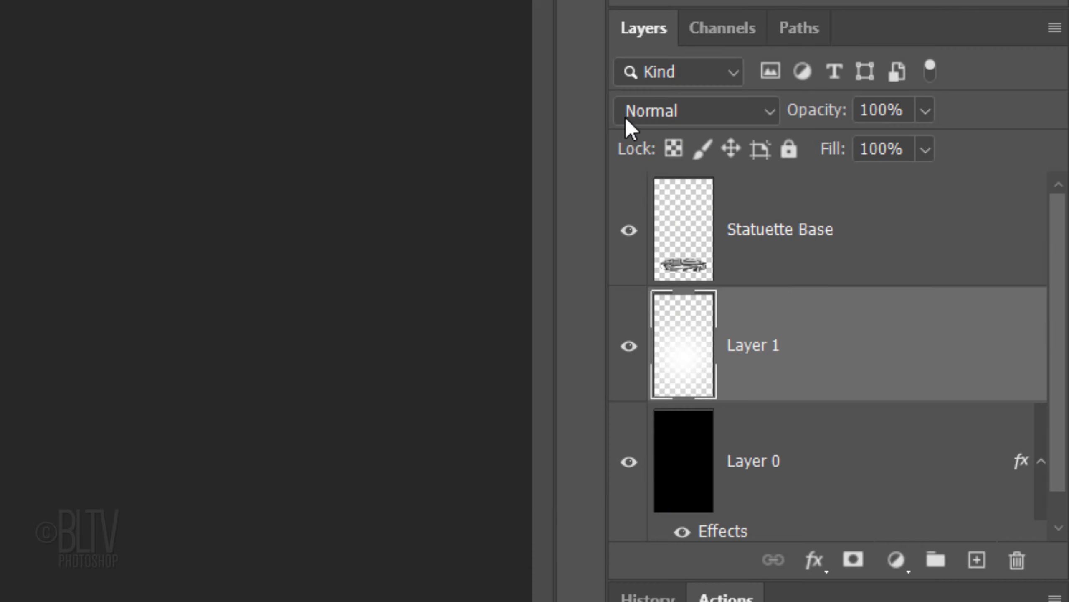
pyautogui.click(672, 110)
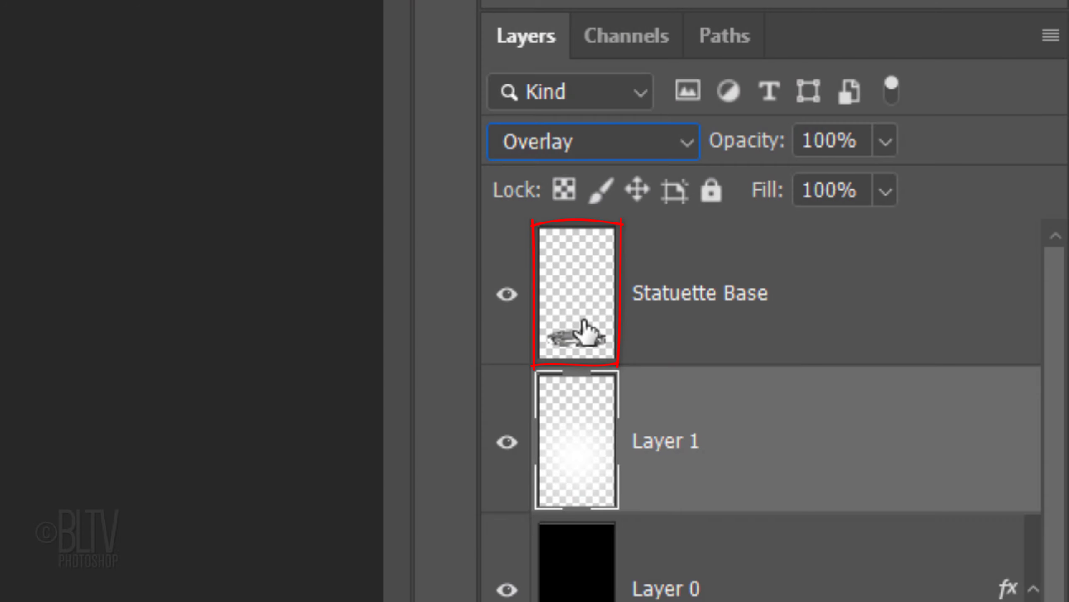
# Duplicate the Statuette Base layer and rename the original 'Reflection'
pyautogui.click(584, 322)
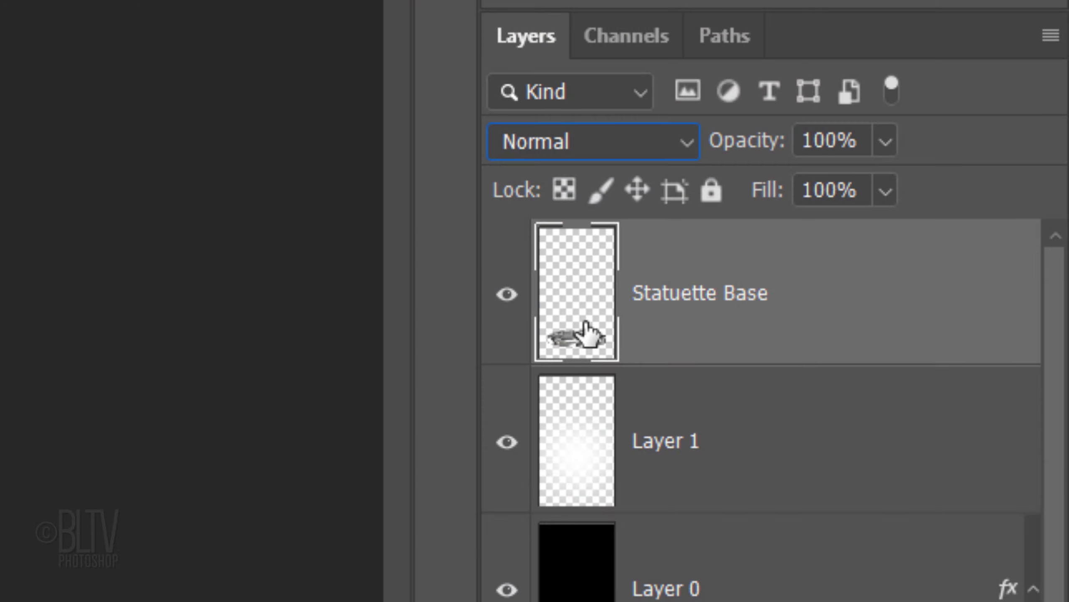
pyautogui.moveTo(588, 333); pyautogui.dragTo(583, 327)
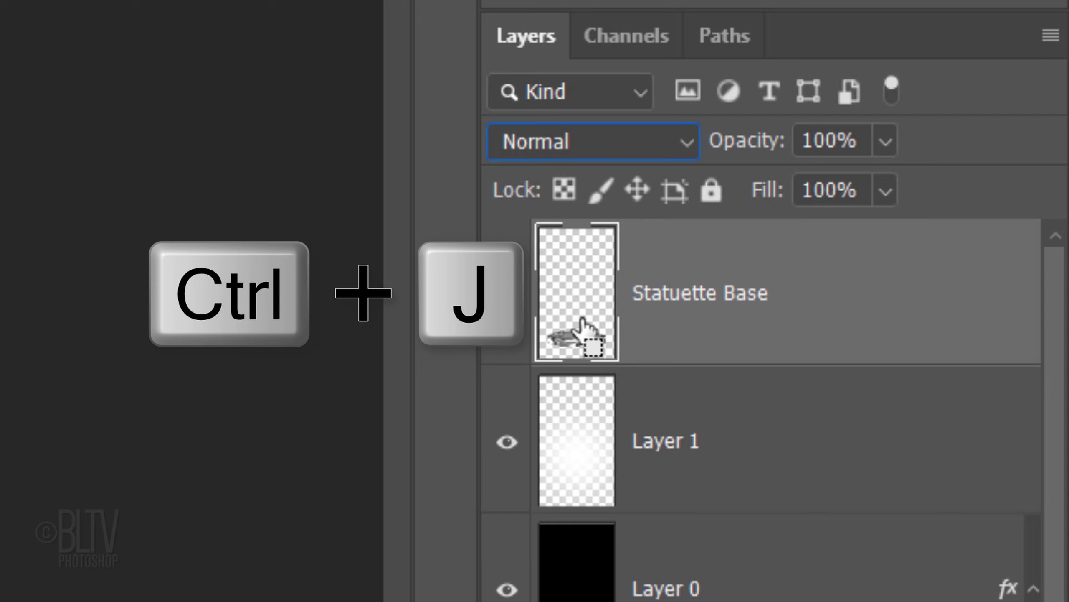
pyautogui.hotkey('ctrl', 'j')
pyautogui.doubleClick(678, 436)
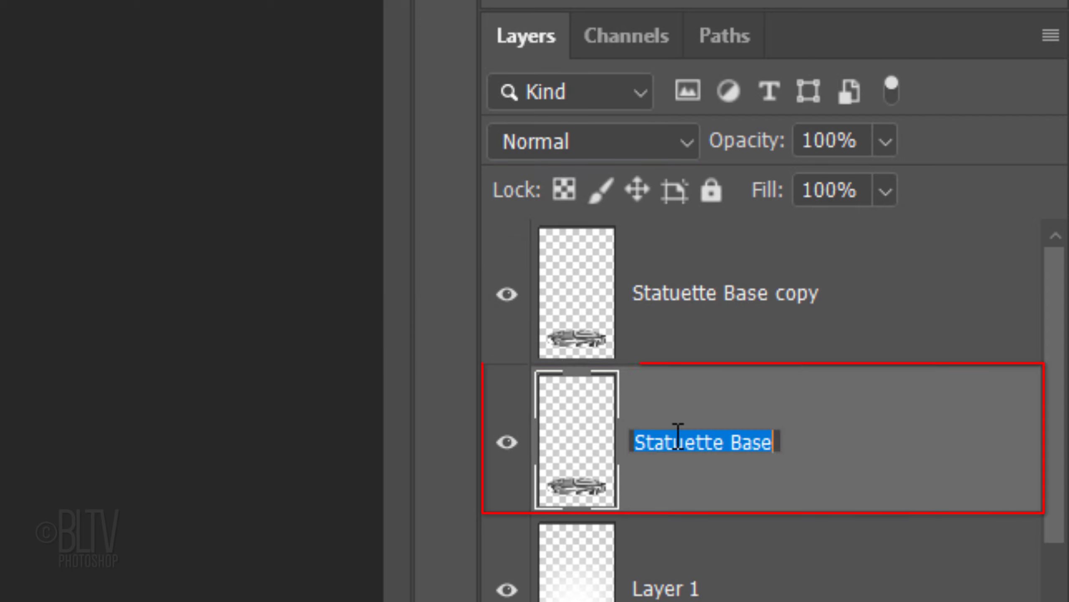
pyautogui.write('Reflection')
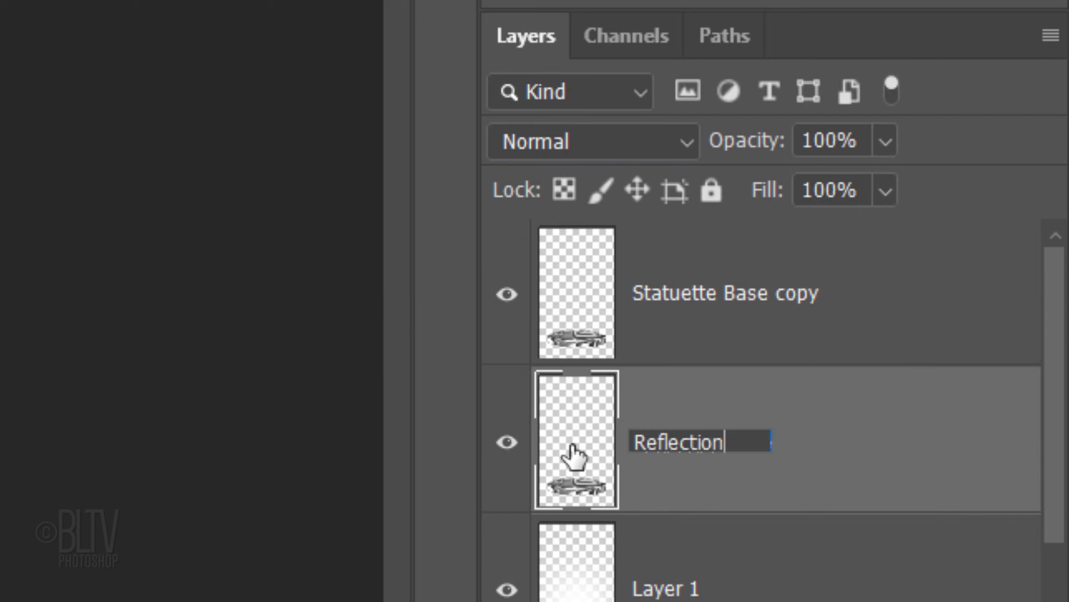
pyautogui.press('Return')
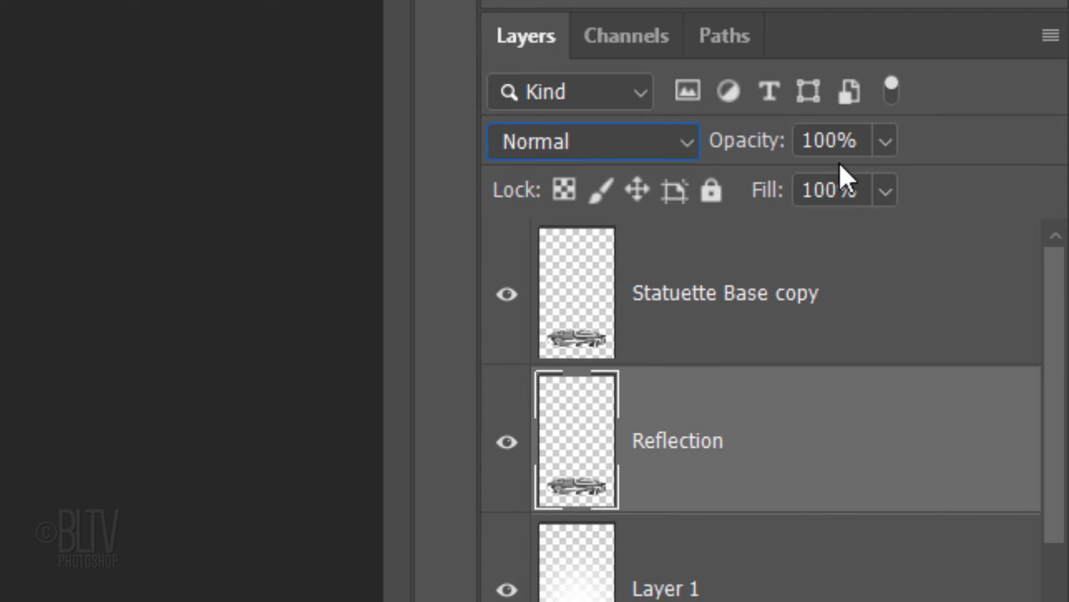
# Set Reflection to 20% opacity and soften it with a 5 px Gaussian Blur
pyautogui.click(825, 140)
pyautogui.write('20')
pyautogui.press('Return')
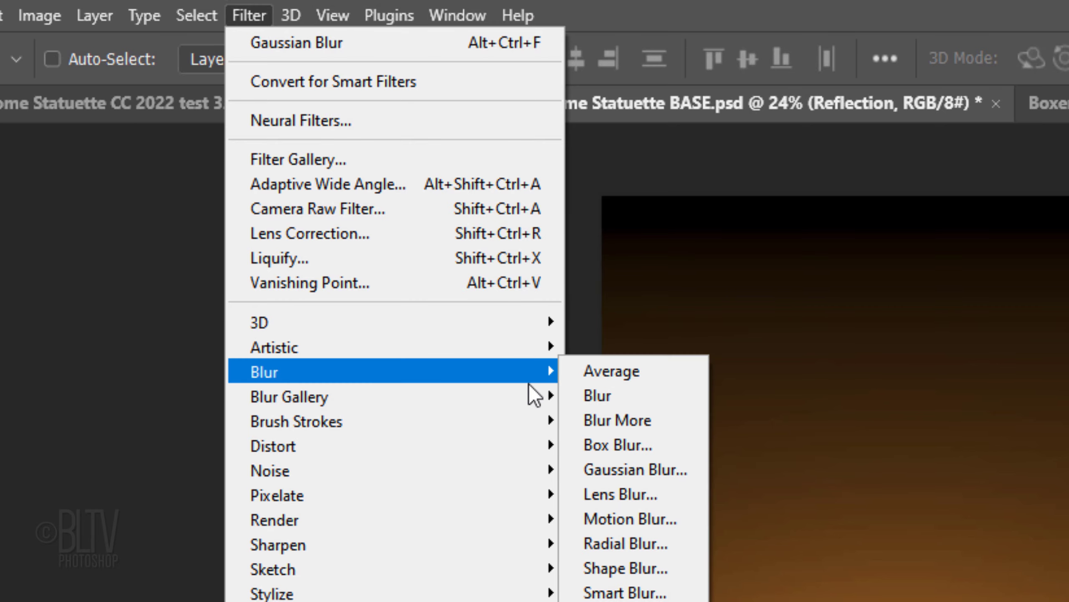
pyautogui.click(640, 464)
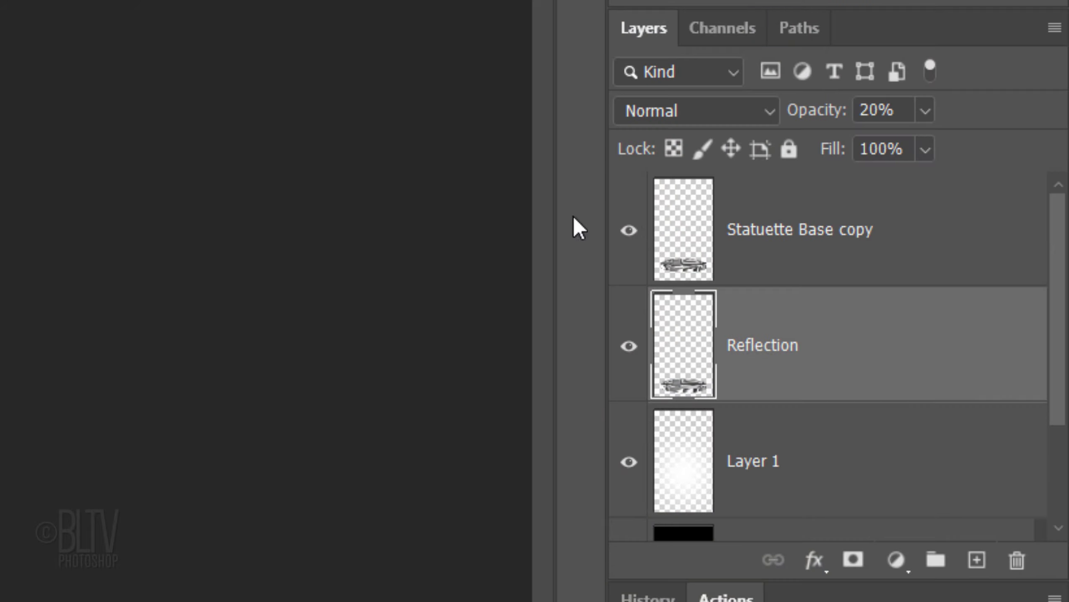
pyautogui.click(681, 232)
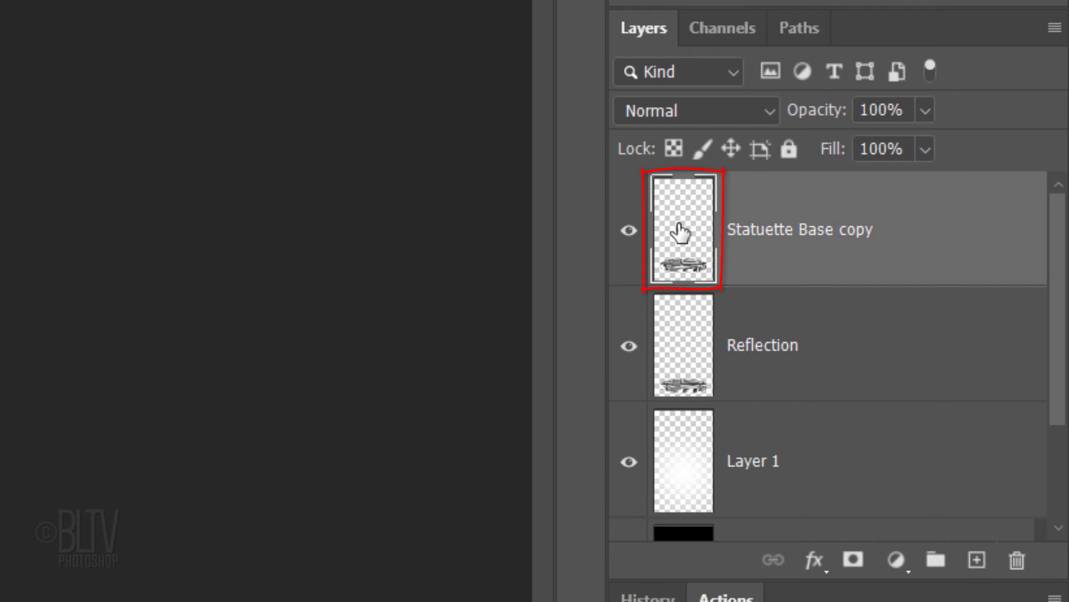
# Add a Linear Dodge Inner Glow (20%, 70 px) and Screen Outer Glow (10%, 80 px, Range 50) to Statuette Base copy
pyautogui.doubleClick(681, 232)
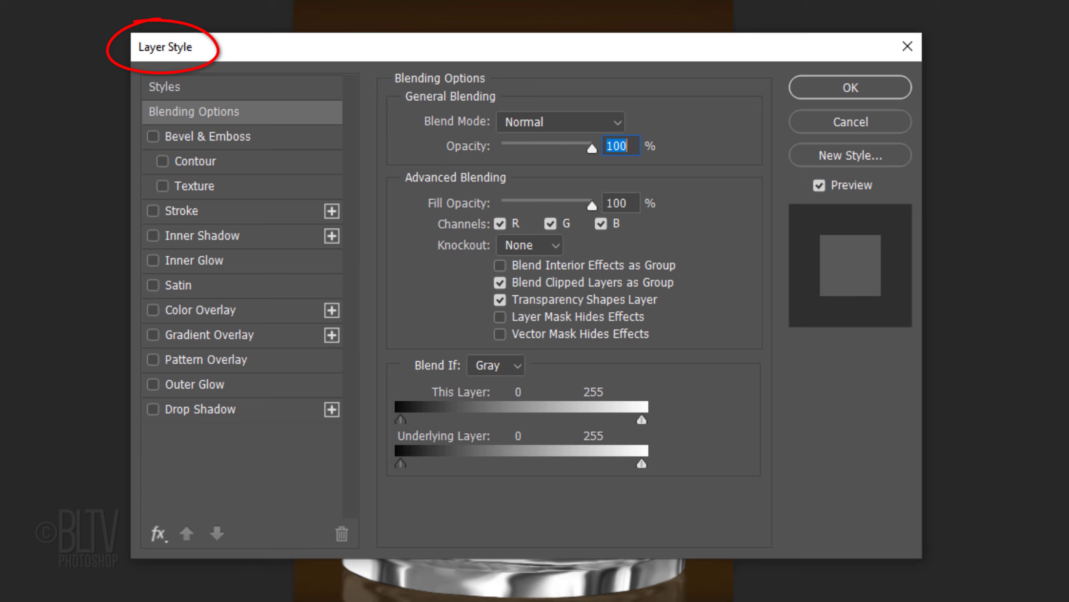
pyautogui.click(218, 259)
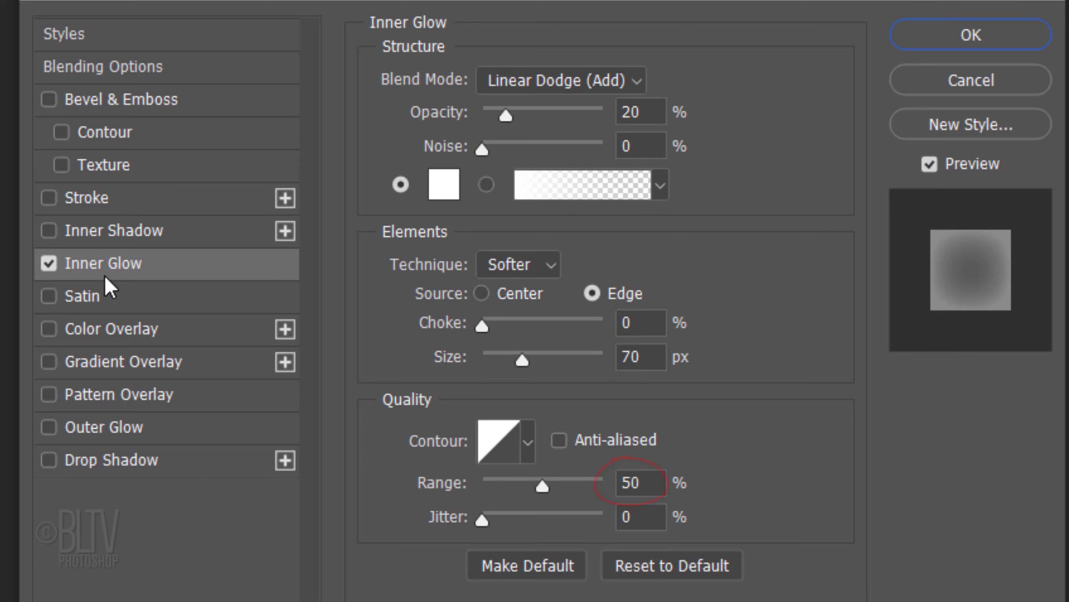
pyautogui.click(113, 428)
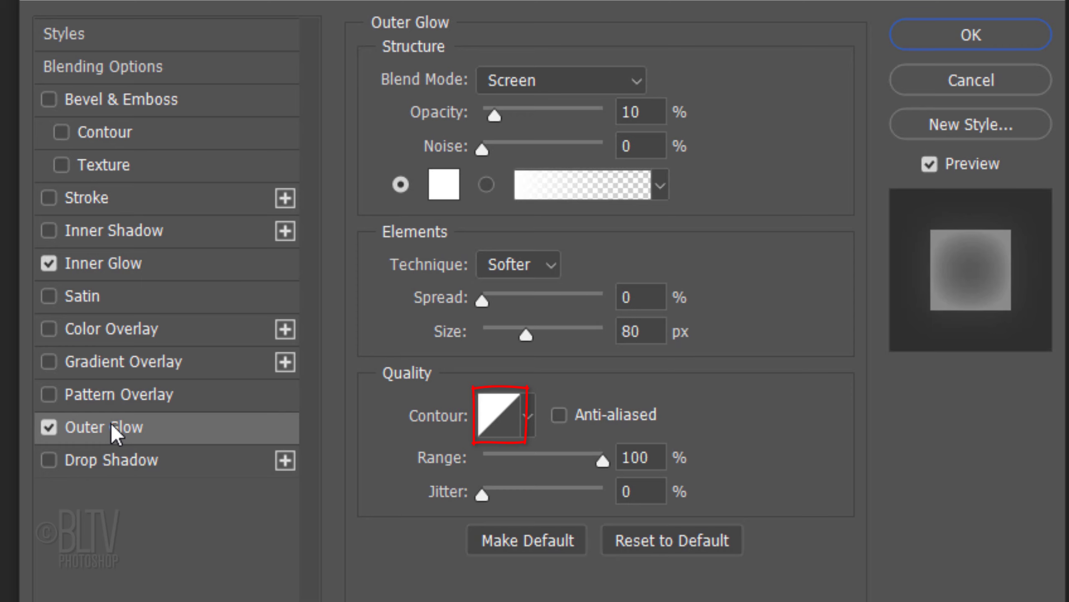
pyautogui.moveTo(603, 459); pyautogui.dragTo(522, 451)
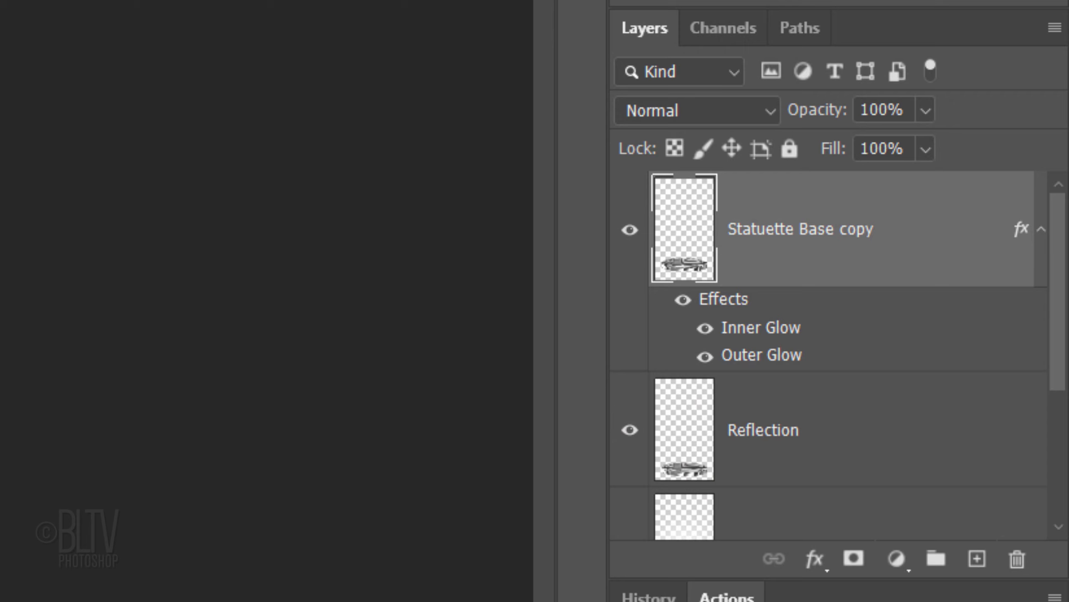
# Add a Hue/Saturation adjustment layer clipped to Statuette Base copy
pyautogui.click(1041, 231)
pyautogui.click(1041, 231)
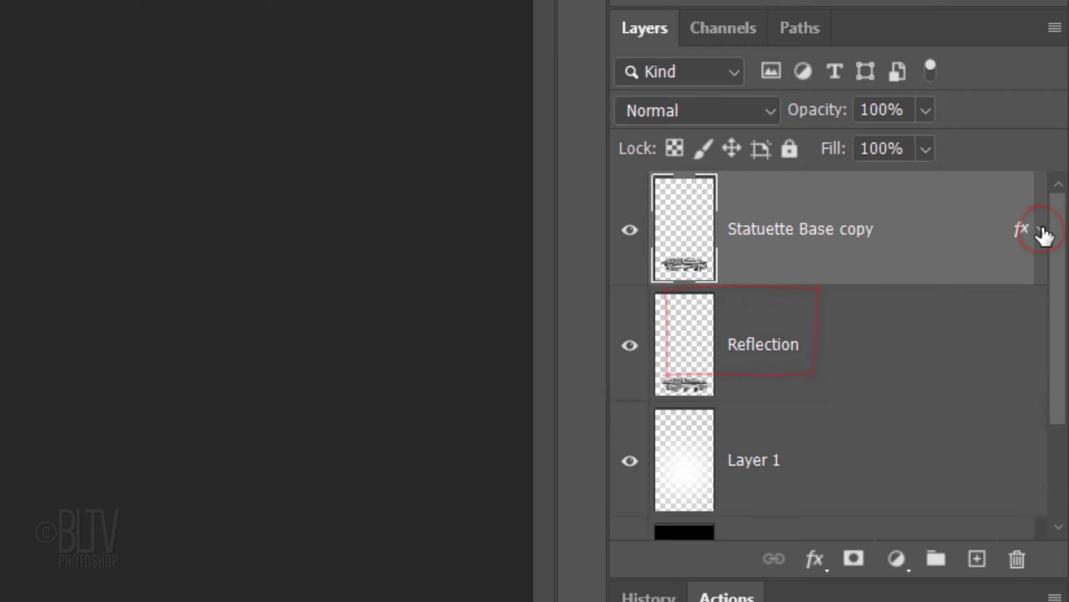
pyautogui.click(896, 559)
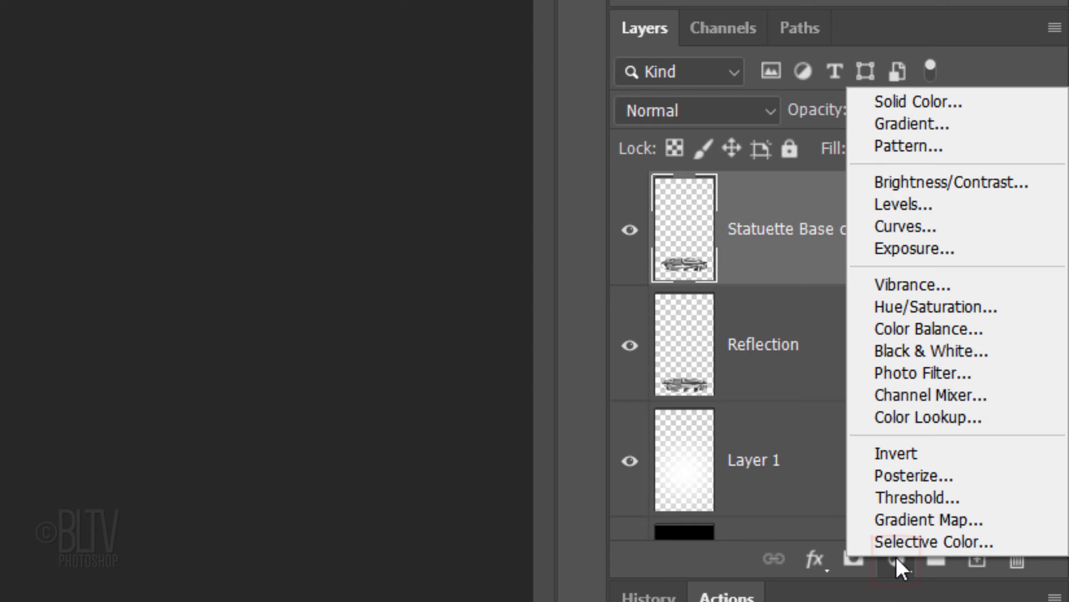
pyautogui.click(906, 312)
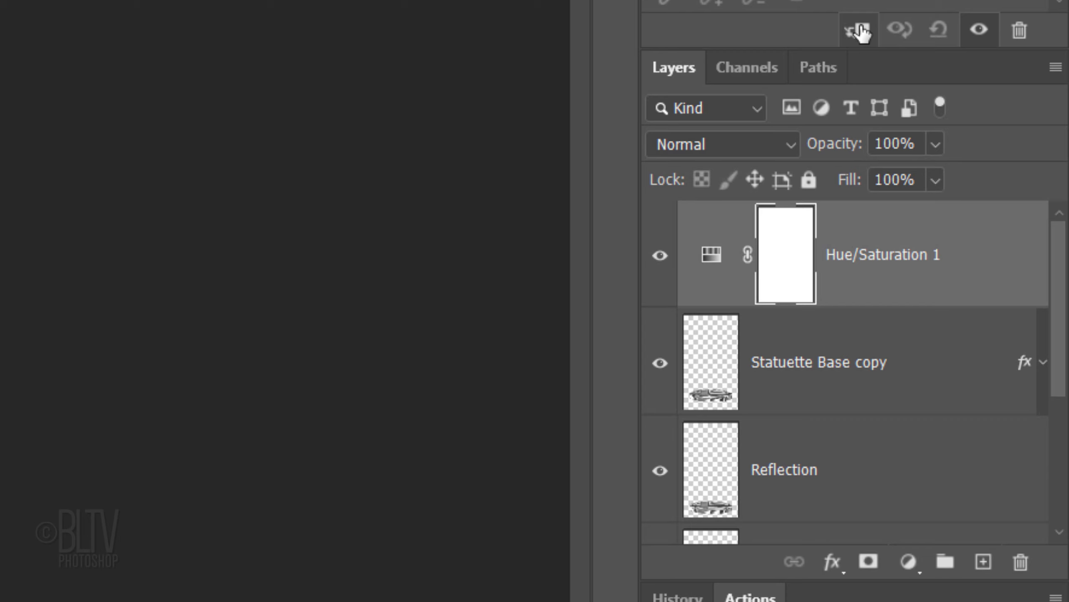
pyautogui.click(859, 32)
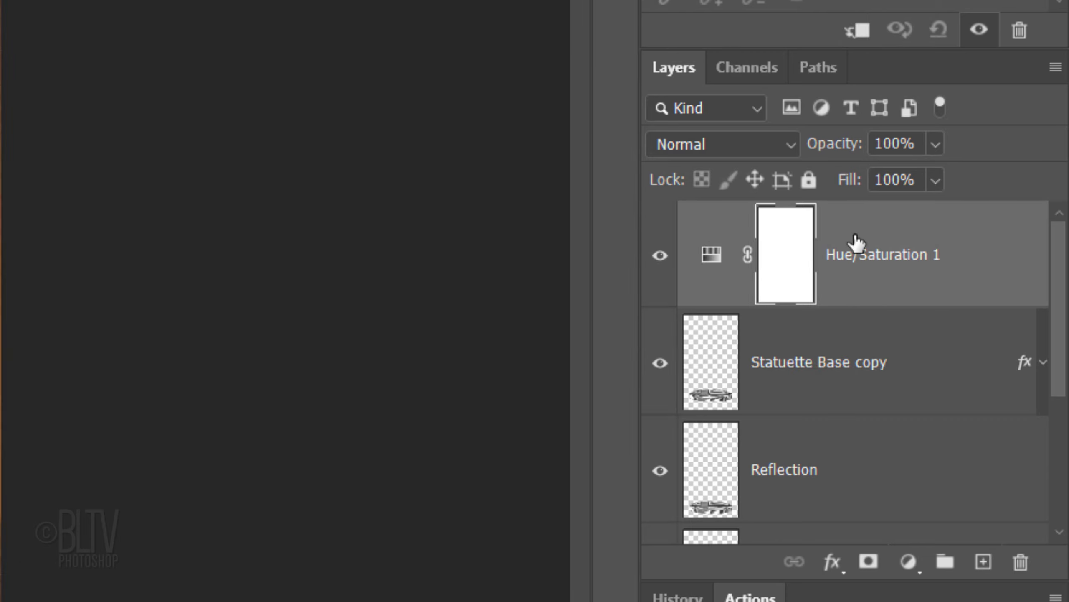
pyautogui.press('alt')
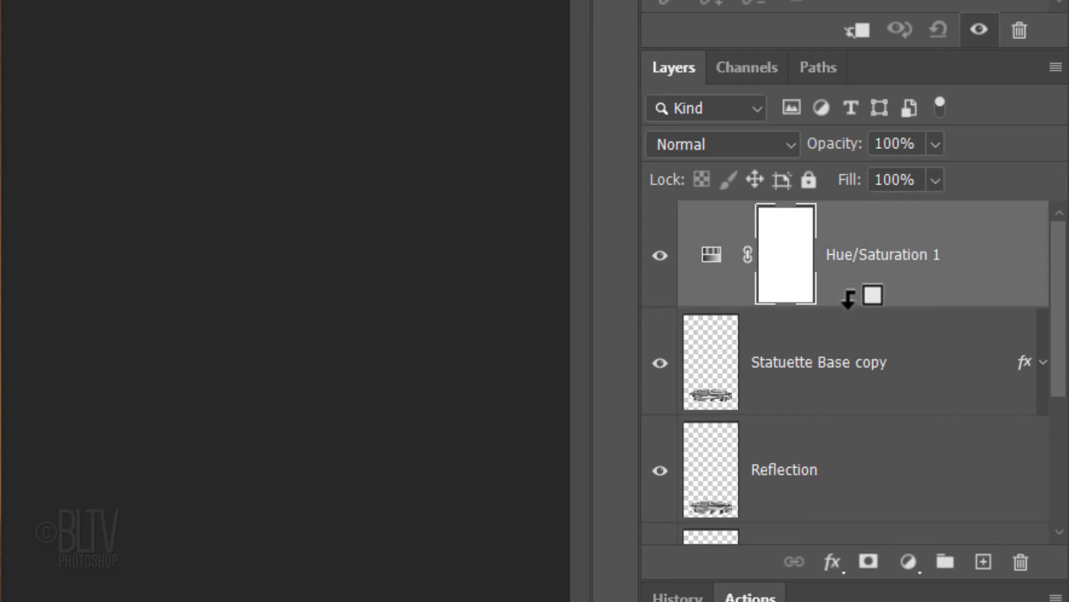
pyautogui.keyDown('alt'); pyautogui.click(848, 300); pyautogui.keyUp('alt')
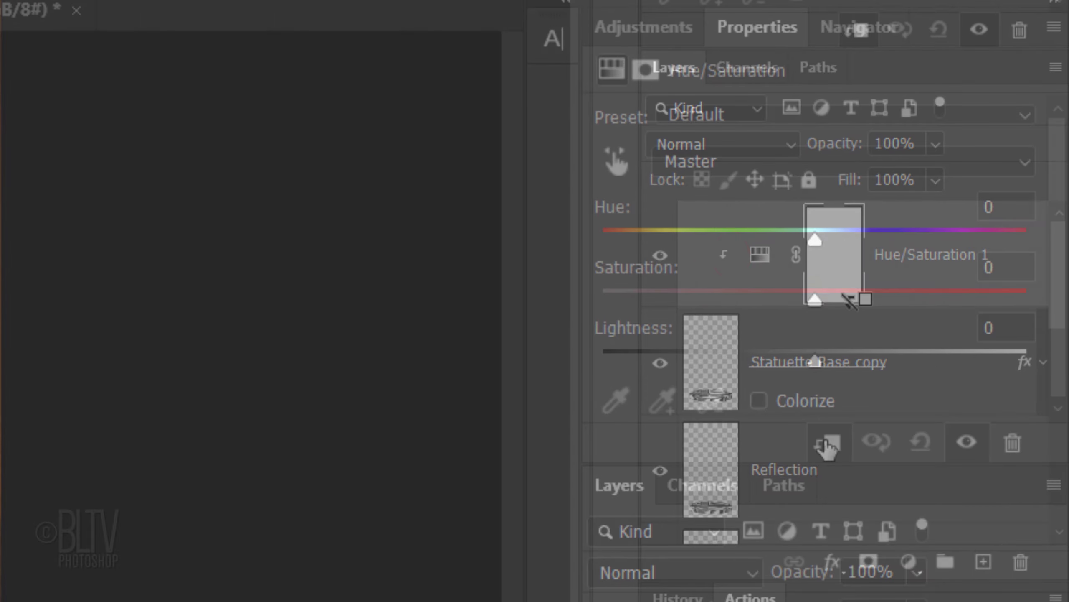
# Colorize the adjustment at Hue 30 and Saturation 10 for a subtle gold tint
pyautogui.click(759, 400)
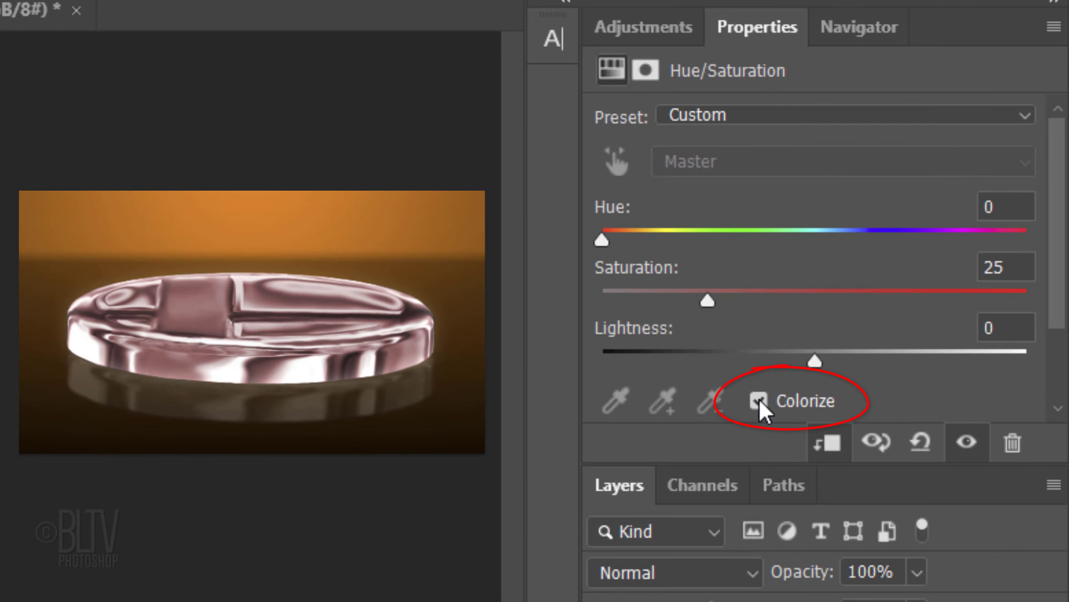
pyautogui.click(1016, 198)
pyautogui.doubleClick(1016, 198)
pyautogui.write('30')
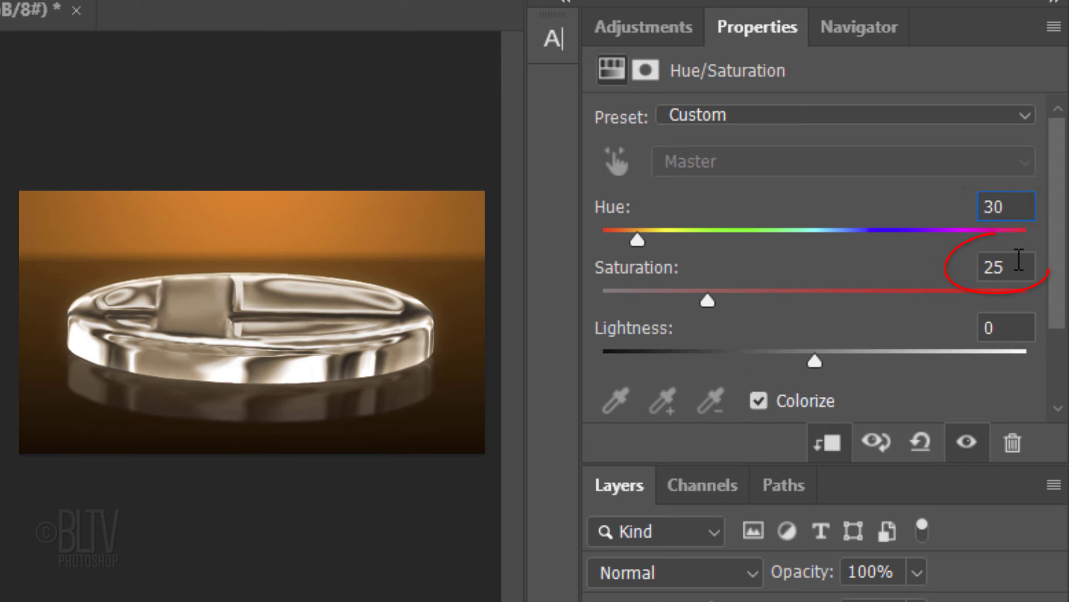
pyautogui.doubleClick(1012, 265)
pyautogui.write('10')
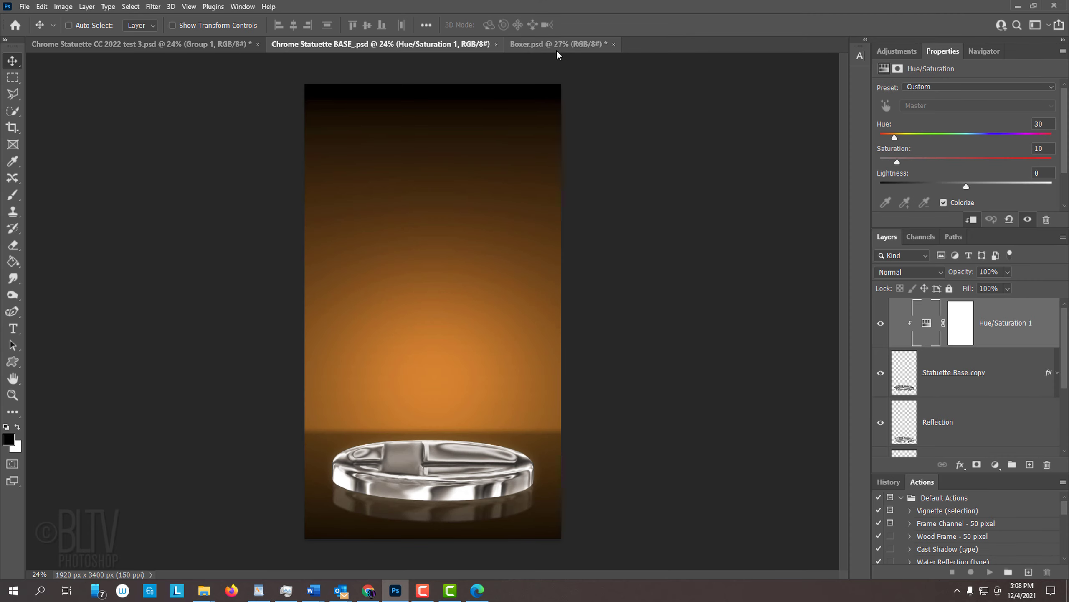
# In Boxer.psd, select the boxer with Quick Selection's Select Subject and feather it
pyautogui.click(538, 46)
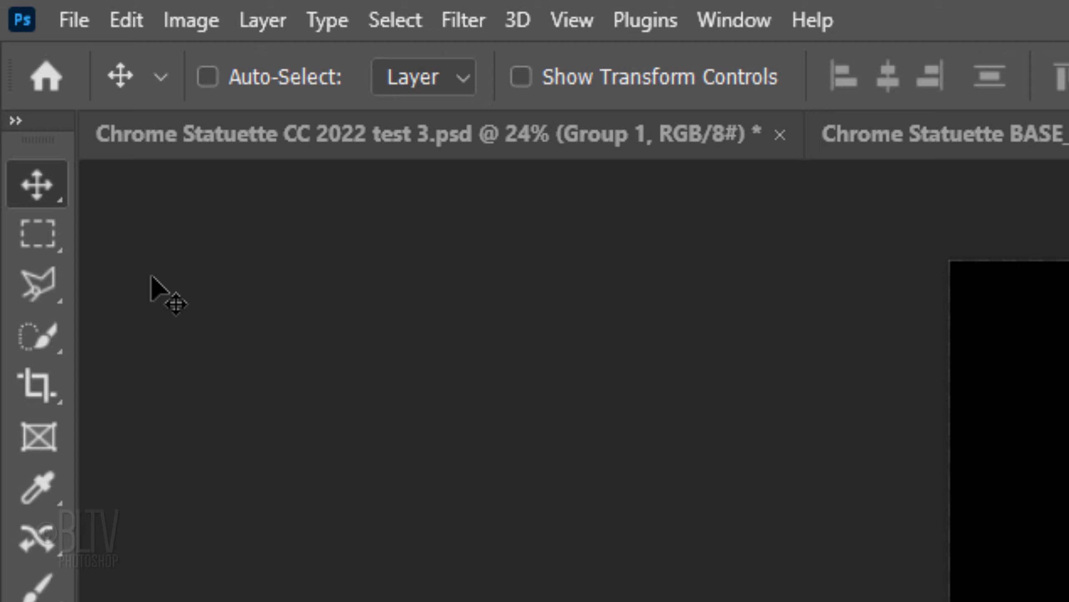
pyautogui.click(12, 107)
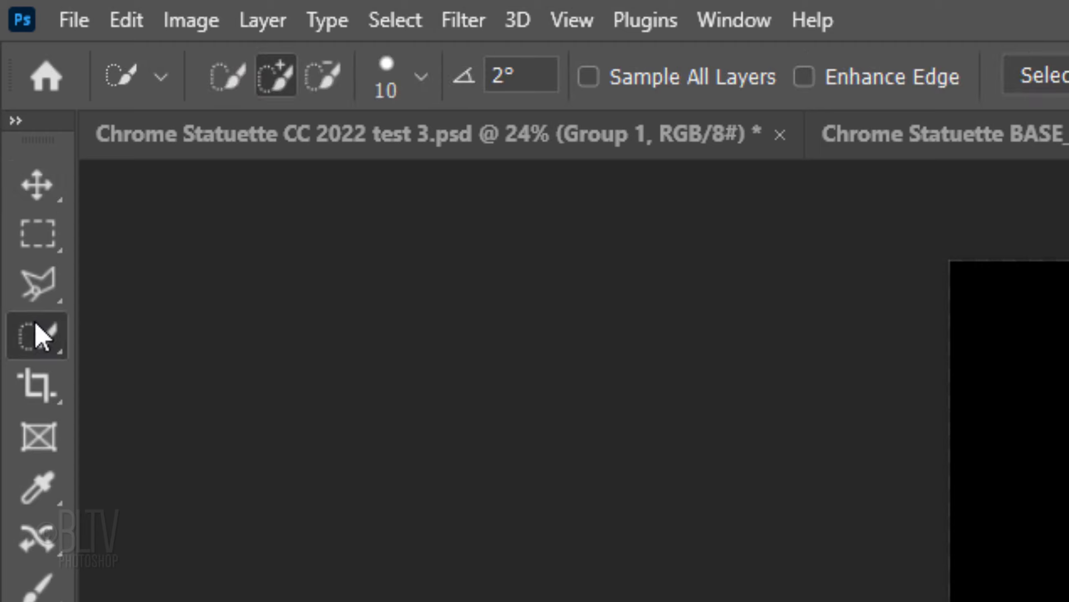
pyautogui.rightClick(35, 325)
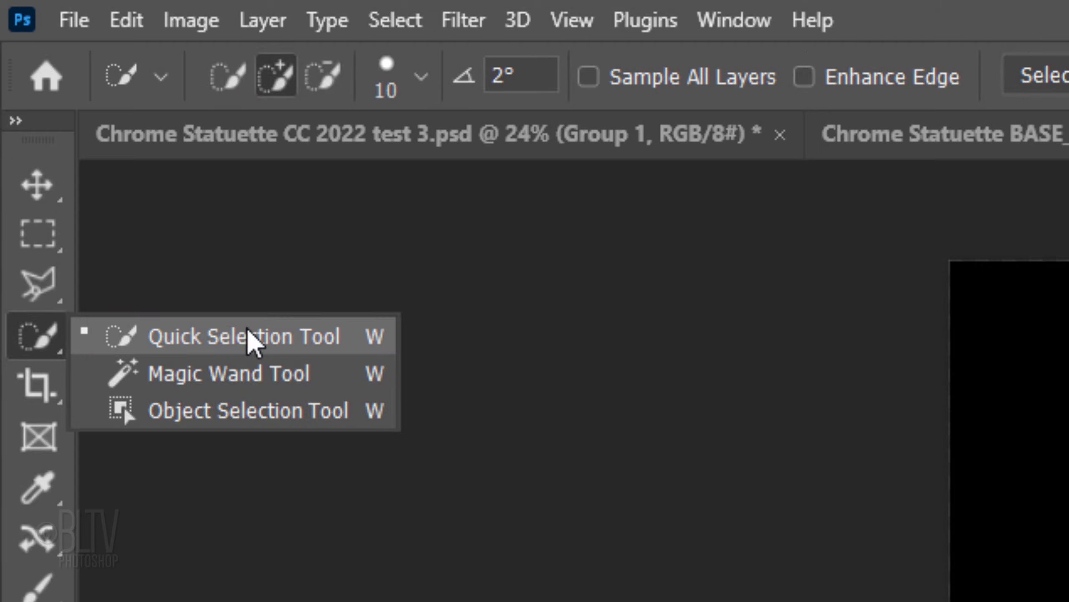
pyautogui.click(248, 339)
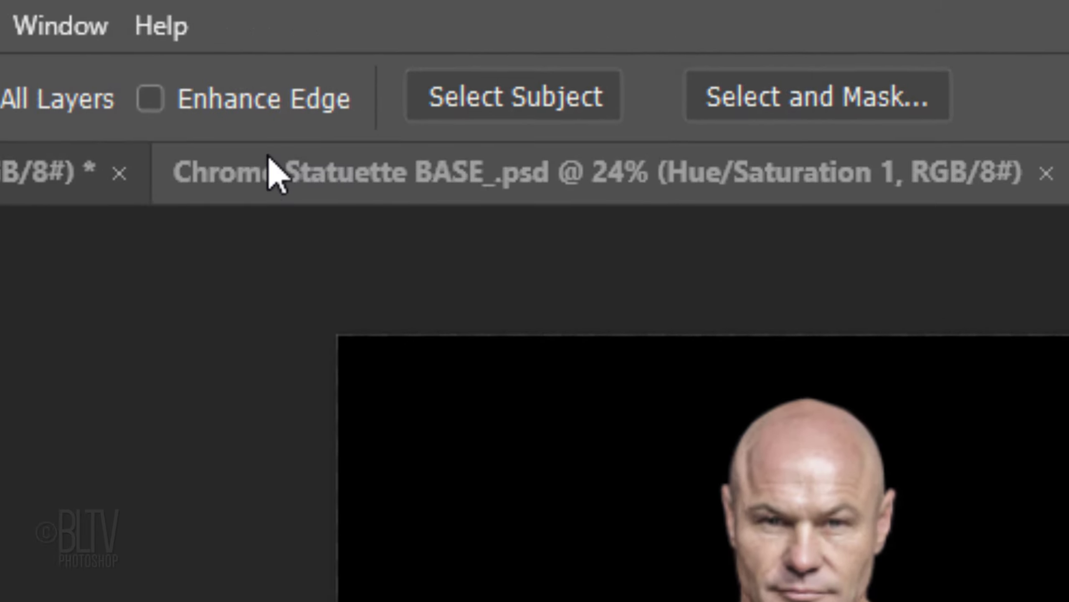
pyautogui.click(485, 100)
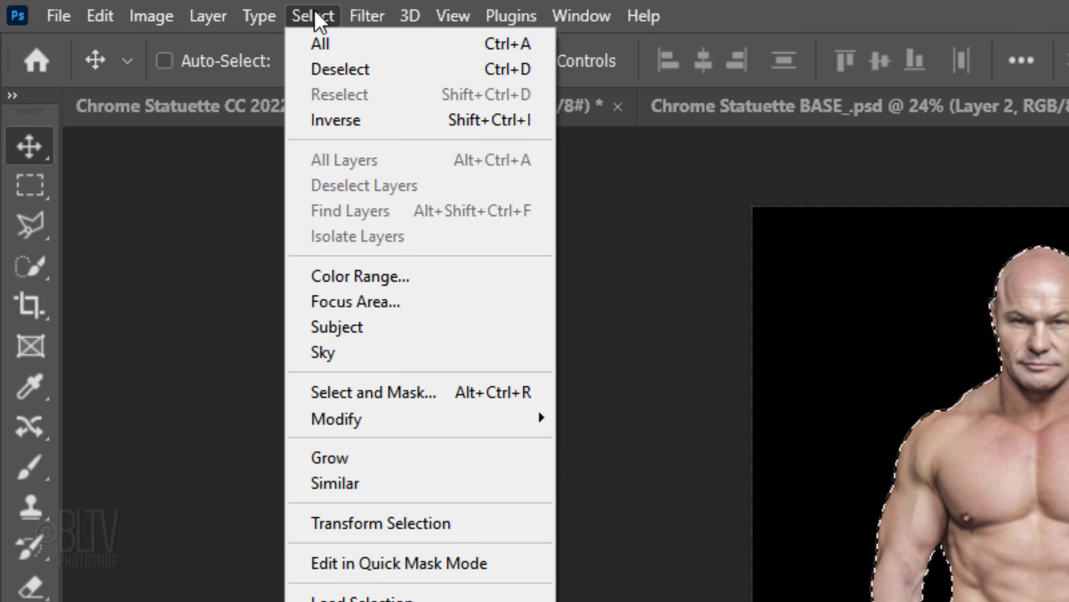
pyautogui.moveTo(349, 424)
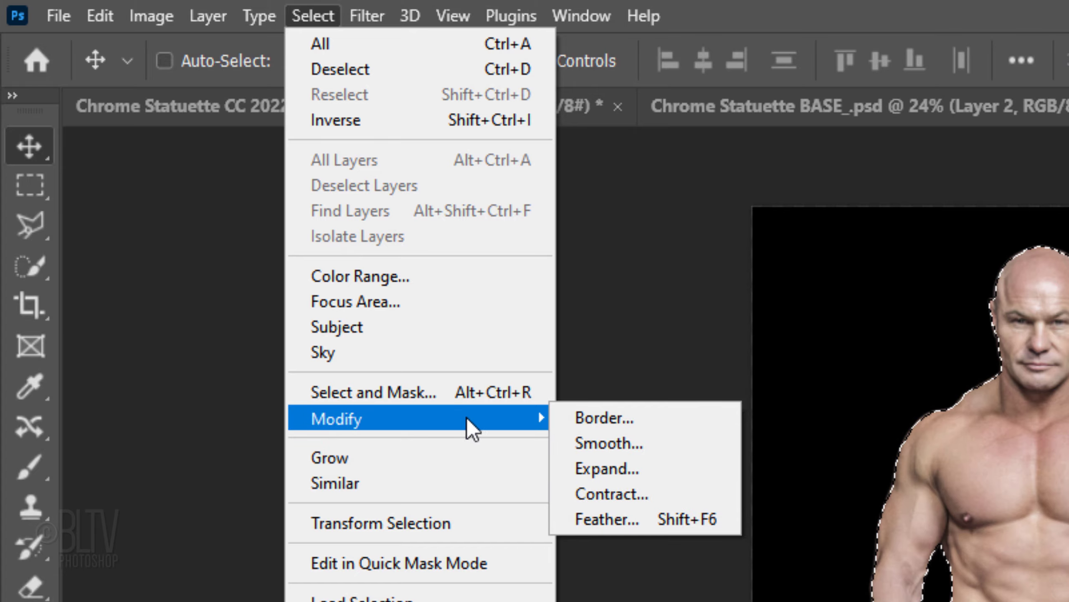
pyautogui.click(606, 525)
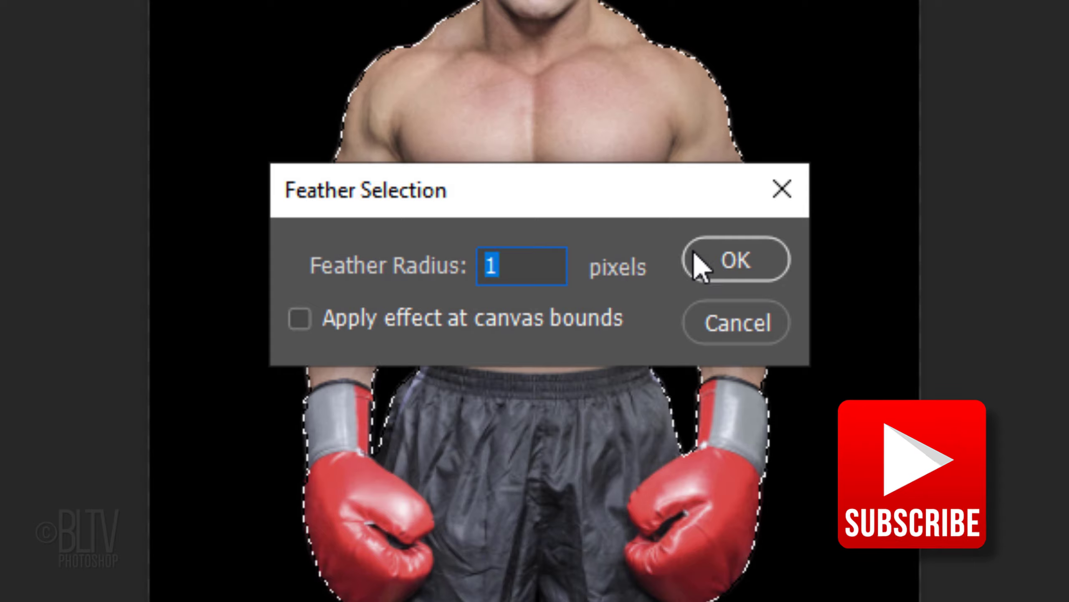
# Apply a 1 px feather, mask the boxer, and drag it into the Chrome Statuette BASE document
pyautogui.click(721, 260)
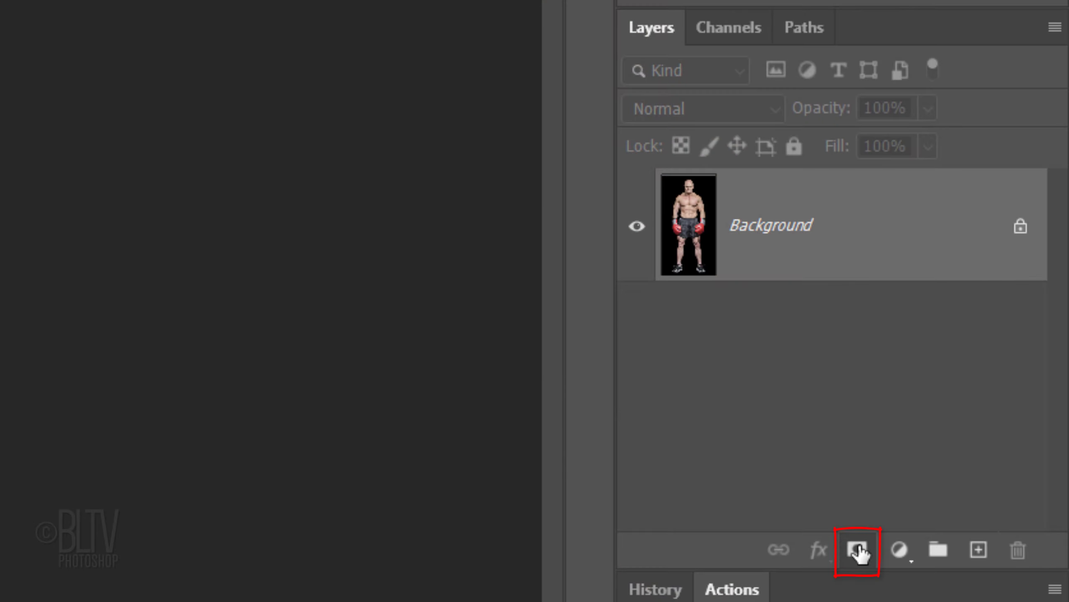
pyautogui.click(858, 550)
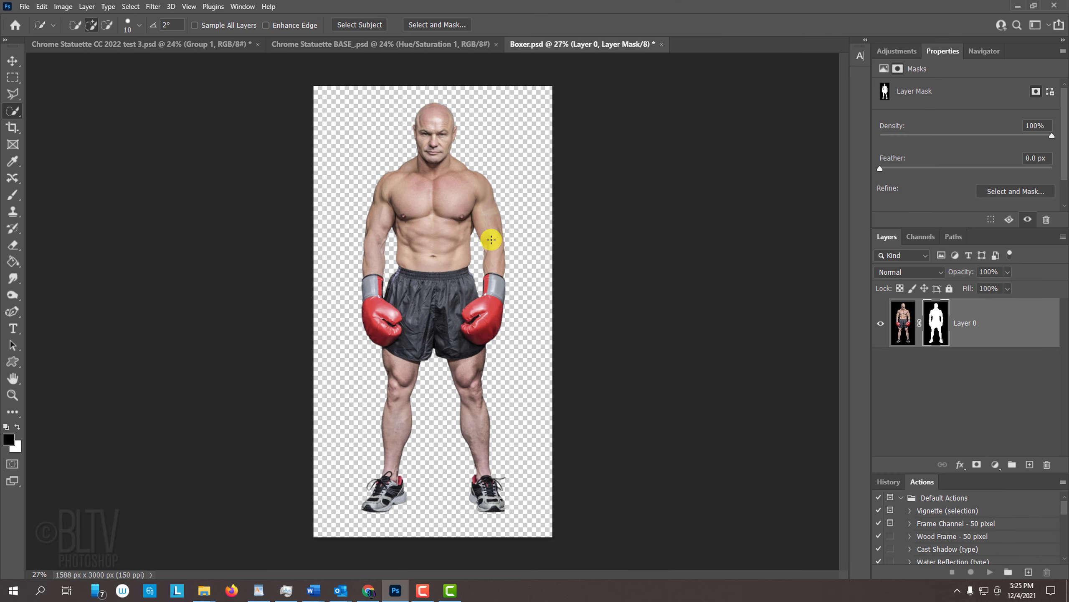
pyautogui.press('v')
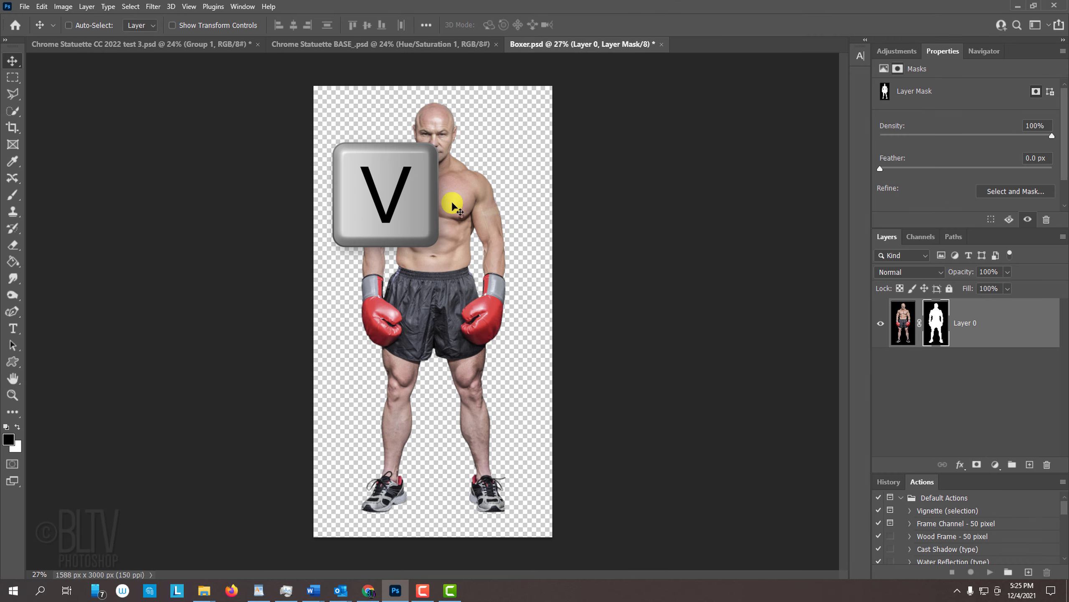
pyautogui.moveTo(452, 207); pyautogui.dragTo(417, 95)
pyautogui.click(417, 45)
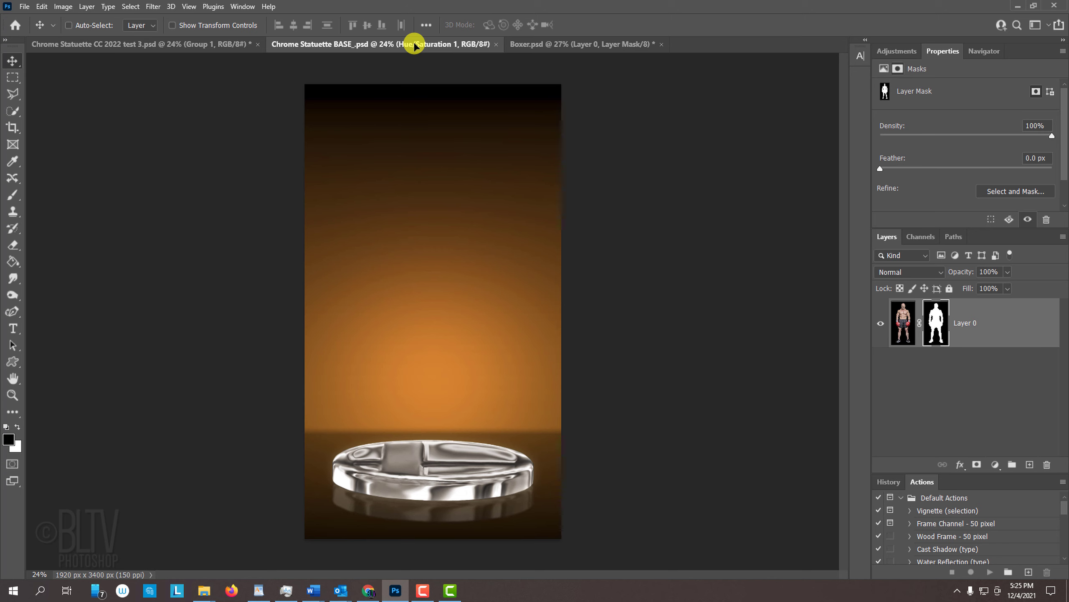
pyautogui.moveTo(414, 45); pyautogui.dragTo(436, 290)
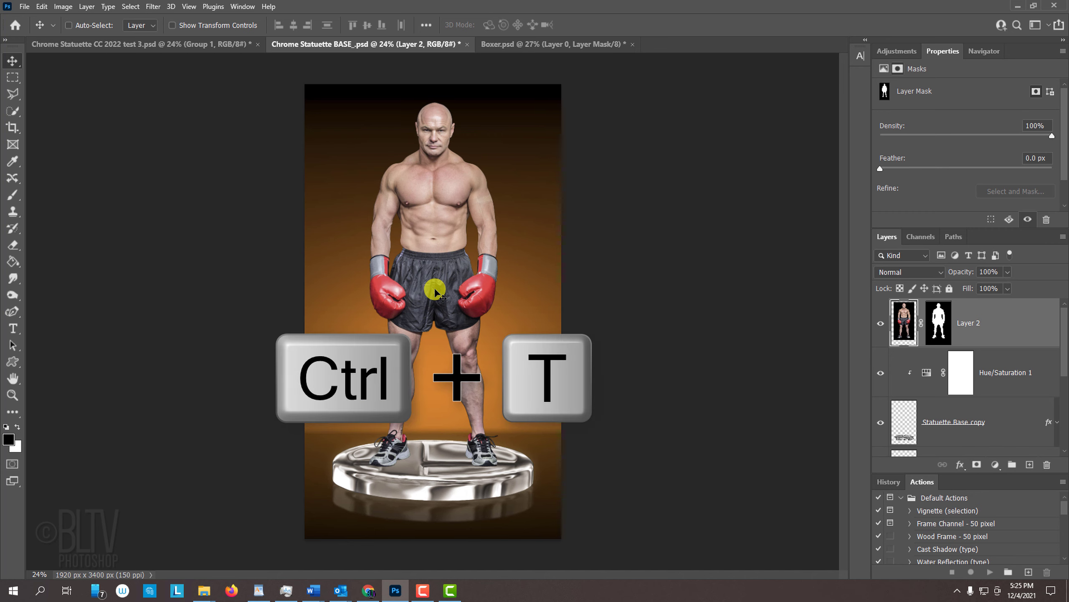
# Scale the boxer from its centre and place his feet on the chrome base
pyautogui.hotkey('ctrl', 't')
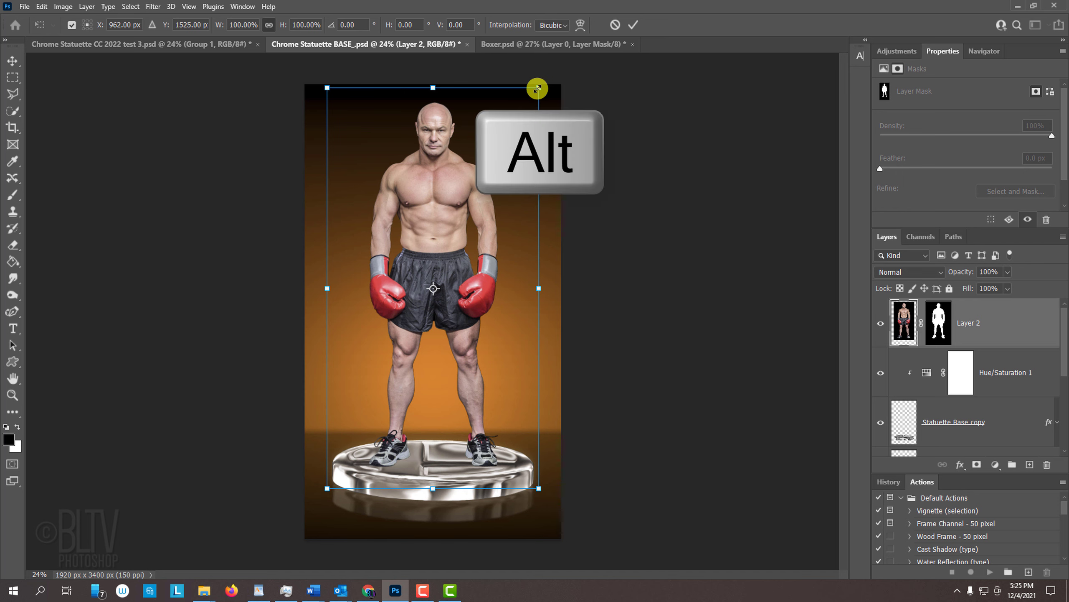
pyautogui.moveTo(537, 89); pyautogui.dragTo(565, 103)
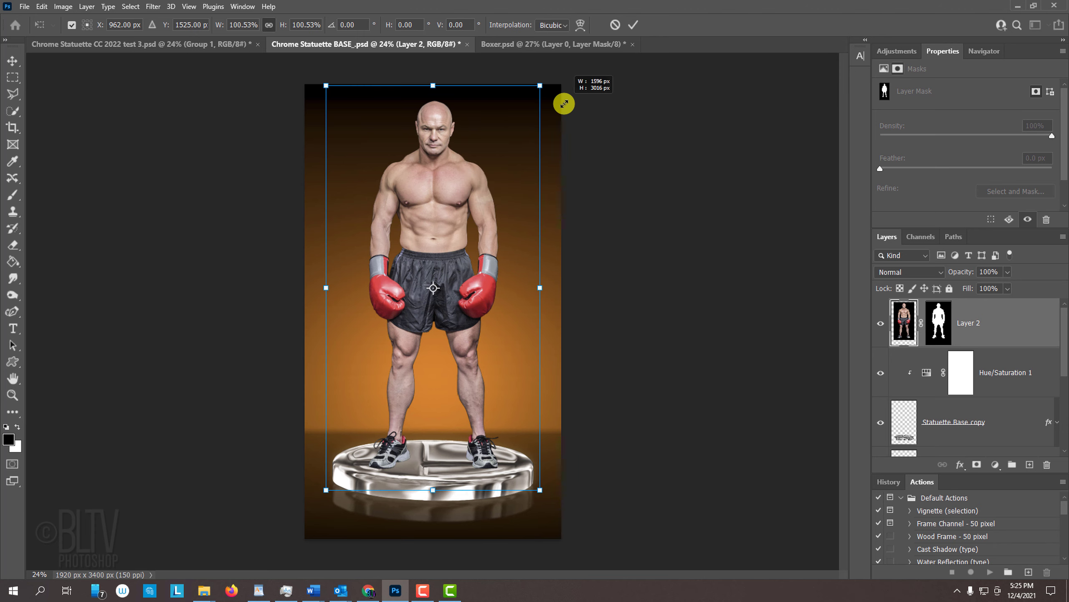
pyautogui.press('Return')
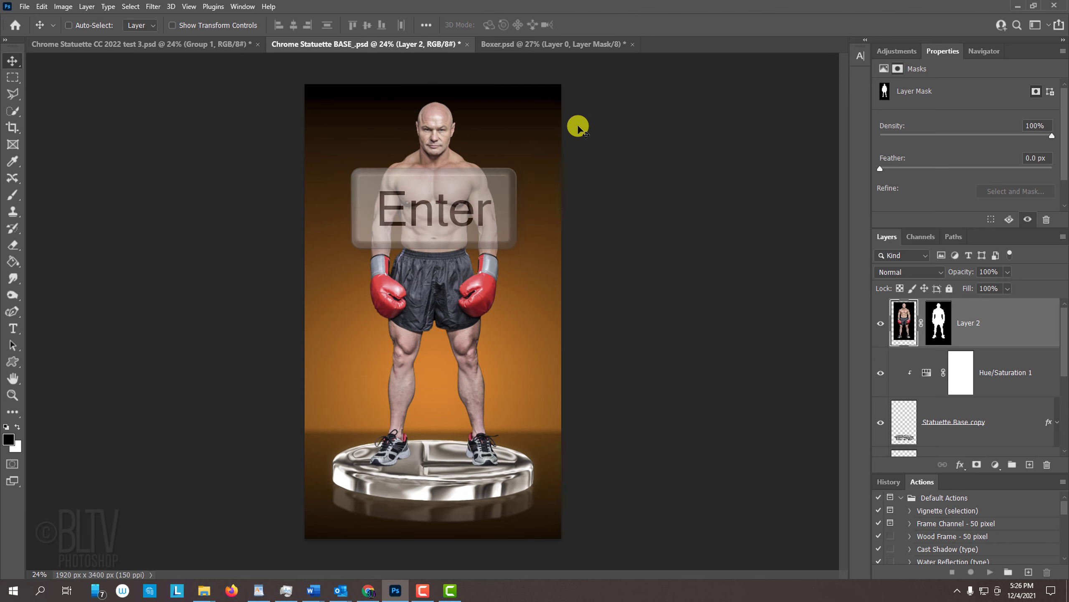
pyautogui.moveTo(428, 182)
pyautogui.mouseDown()
pyautogui.moveTo(447, 183)
pyautogui.moveTo(421, 178)
pyautogui.moveTo(430, 183)
pyautogui.mouseUp()
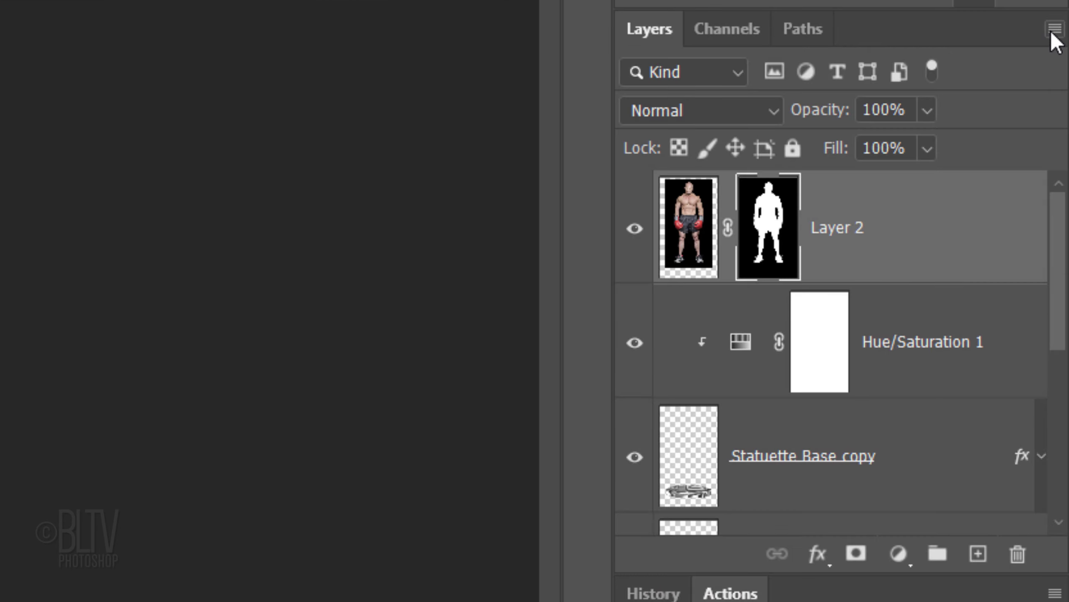
# Convert the boxer layer to a smart object and apply a 1 px Gaussian Blur
pyautogui.click(1063, 236)
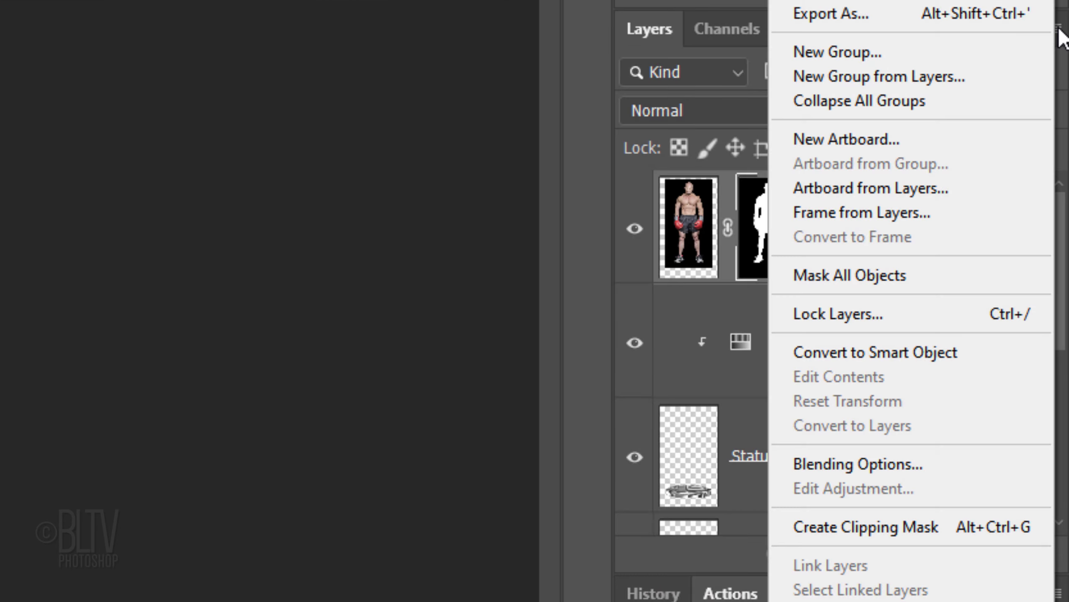
pyautogui.click(863, 353)
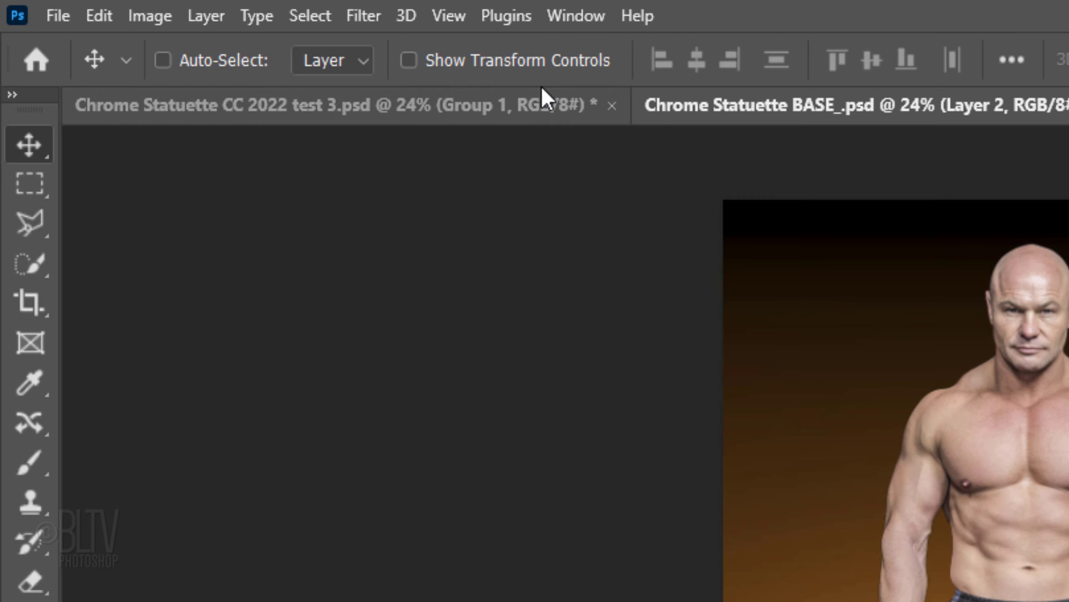
pyautogui.click(366, 16)
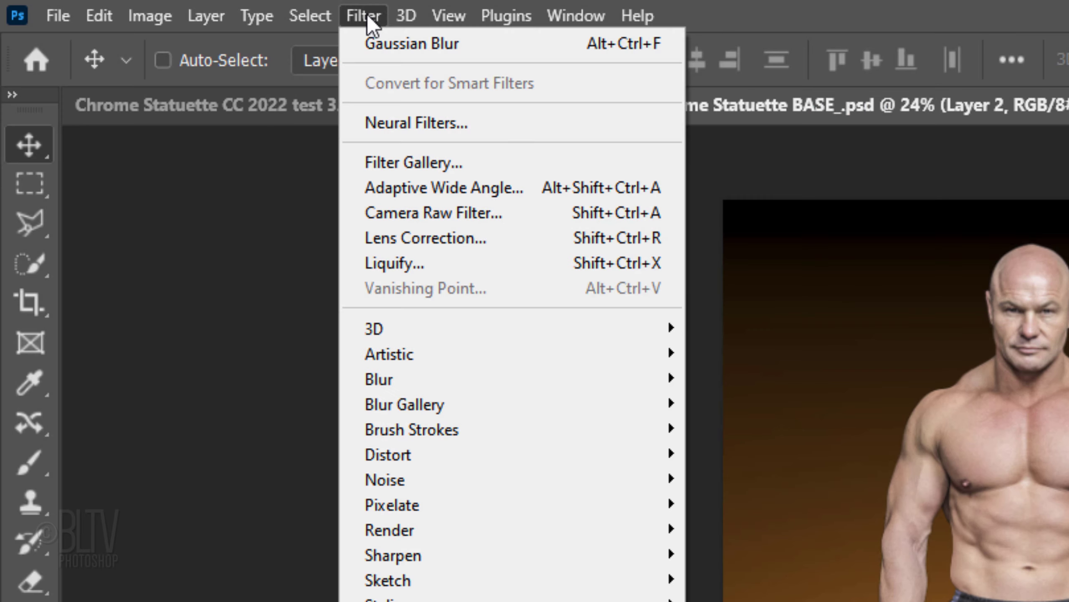
pyautogui.moveTo(379, 380)
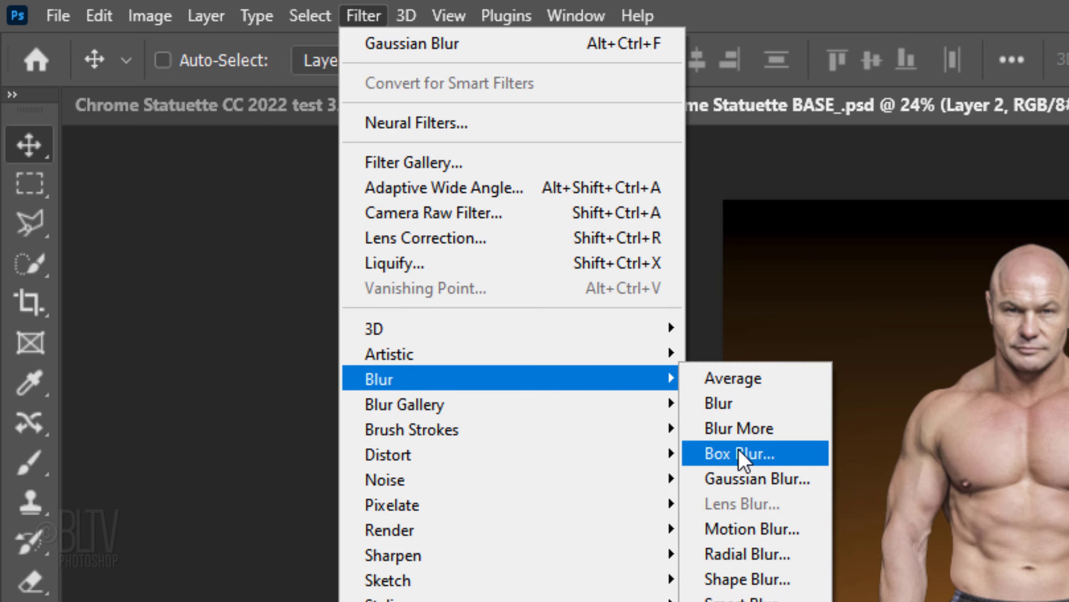
pyautogui.click(743, 480)
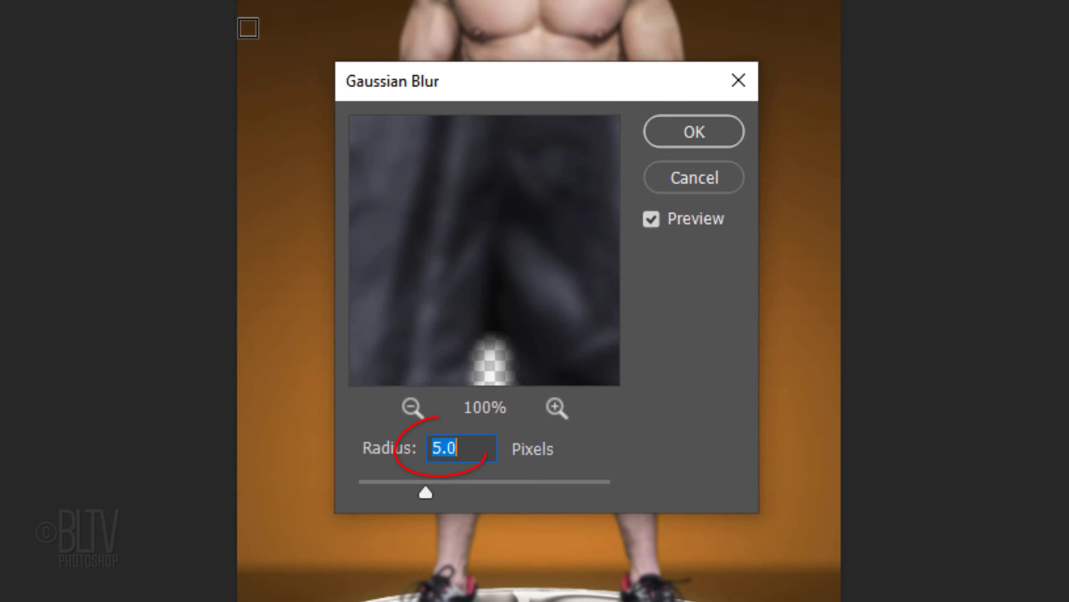
pyautogui.write('1')
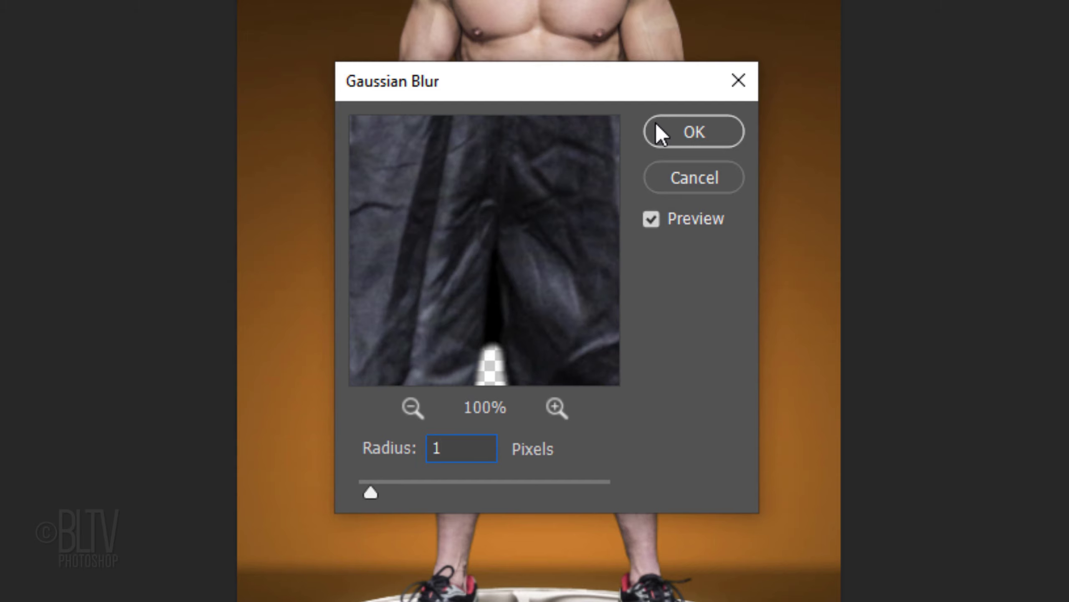
pyautogui.click(691, 135)
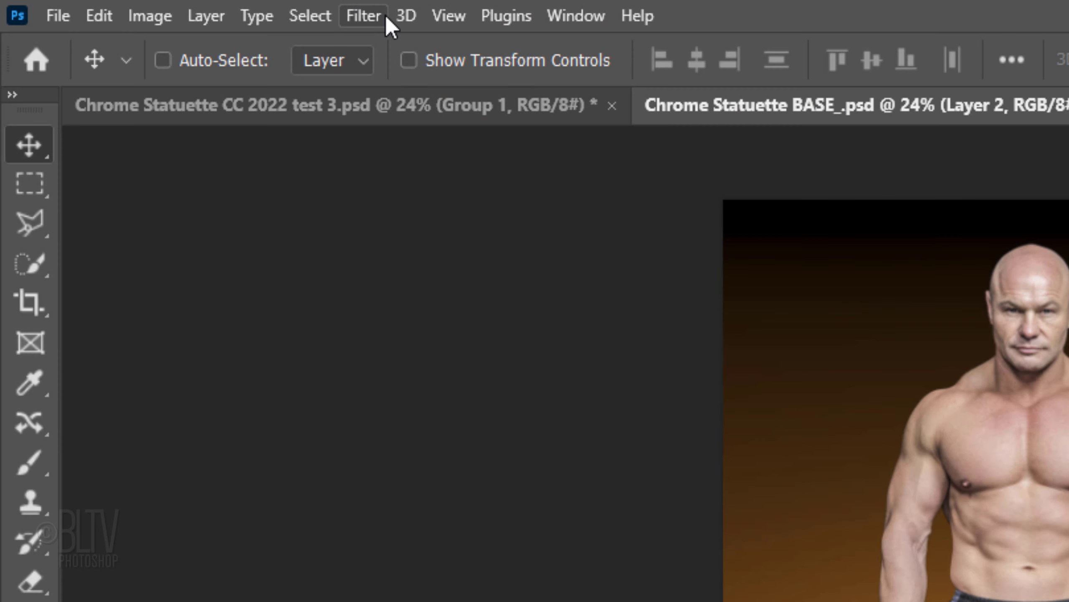
# Add a Surface Blur smart filter with Radius 20 and Threshold 20
pyautogui.click(386, 19)
pyautogui.moveTo(381, 379)
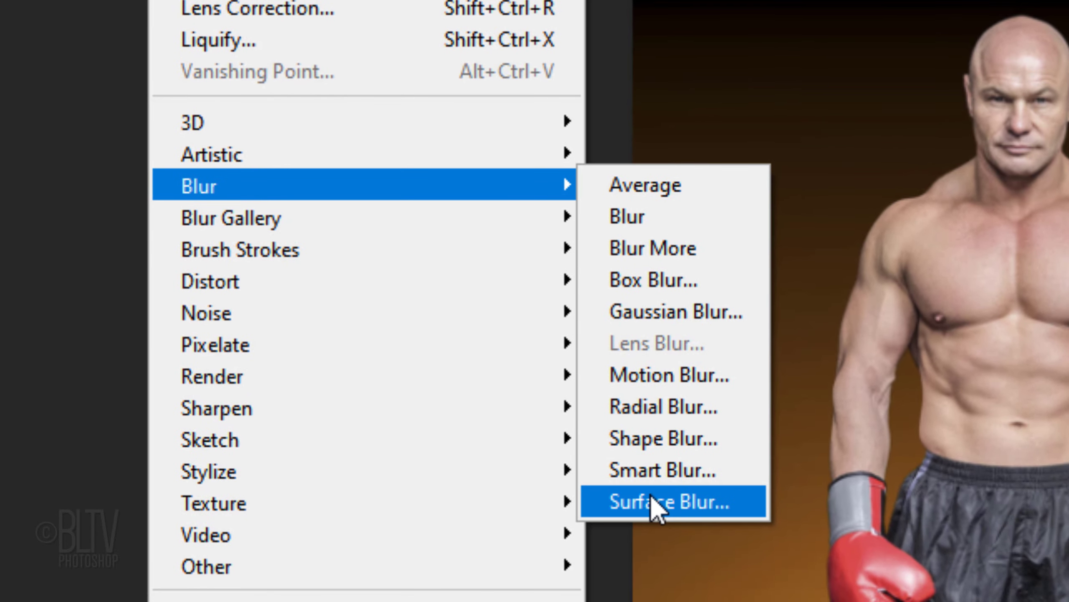
pyautogui.click(654, 503)
pyautogui.doubleClick(480, 403)
pyautogui.write('20')
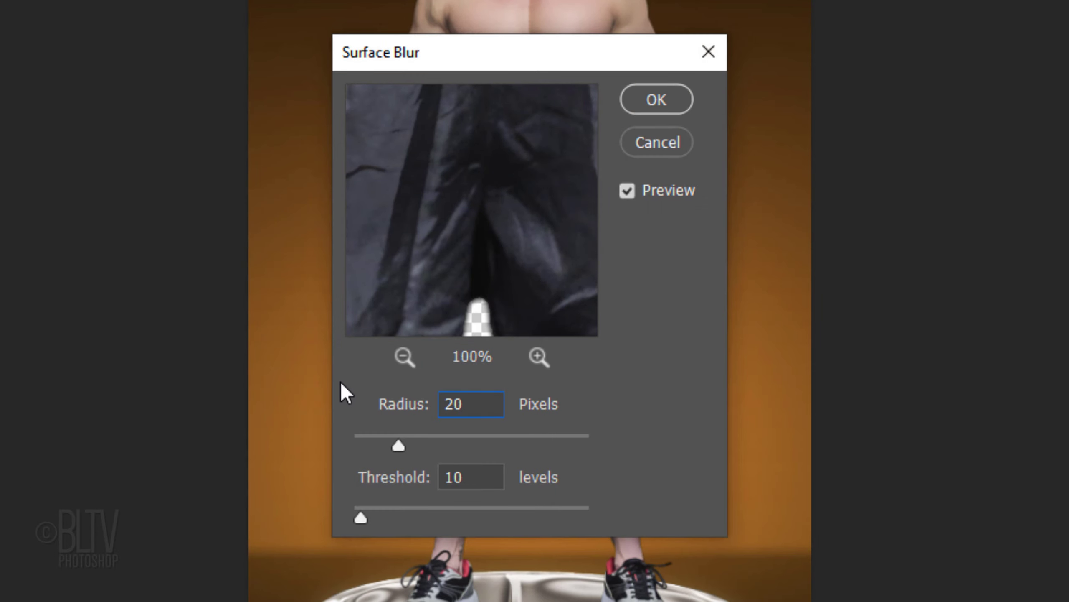
pyautogui.doubleClick(489, 480)
pyautogui.write('20')
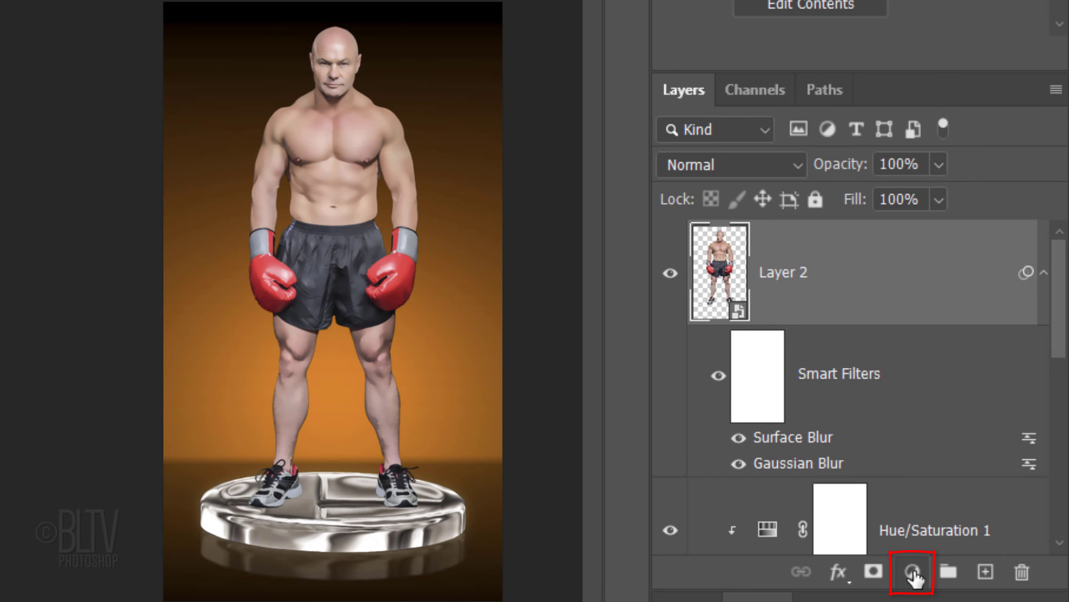
# Add a Black & White adjustment layer clipped to the boxer layer
pyautogui.click(912, 570)
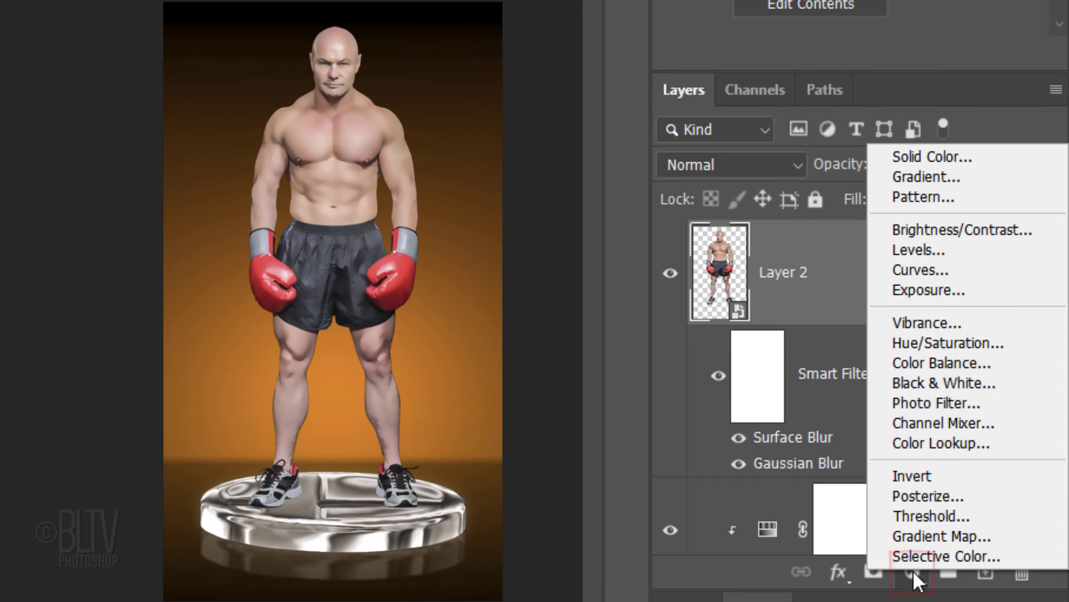
pyautogui.click(917, 380)
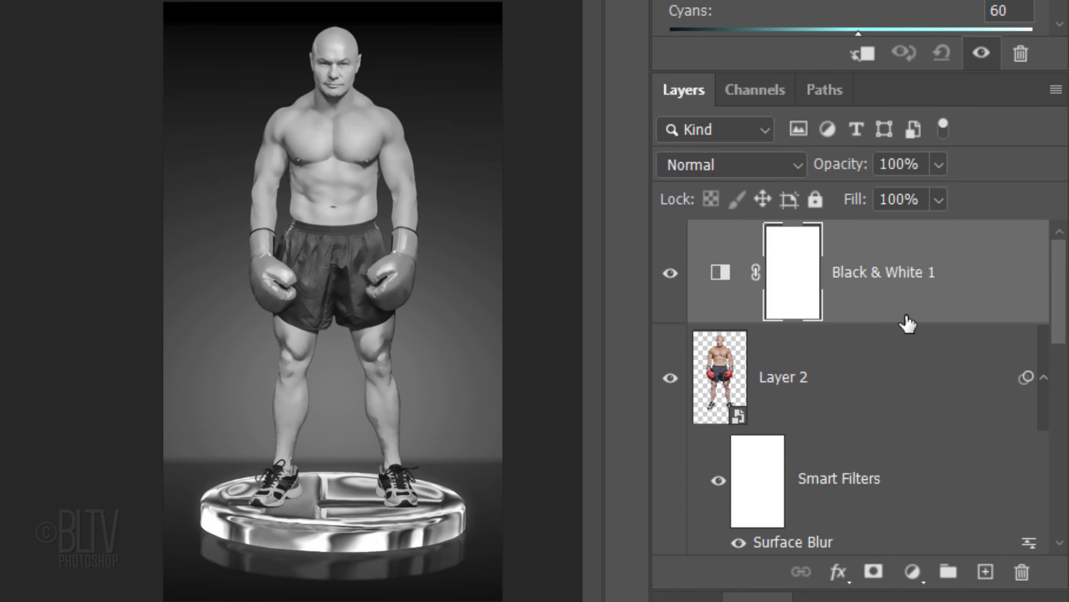
pyautogui.click(864, 57)
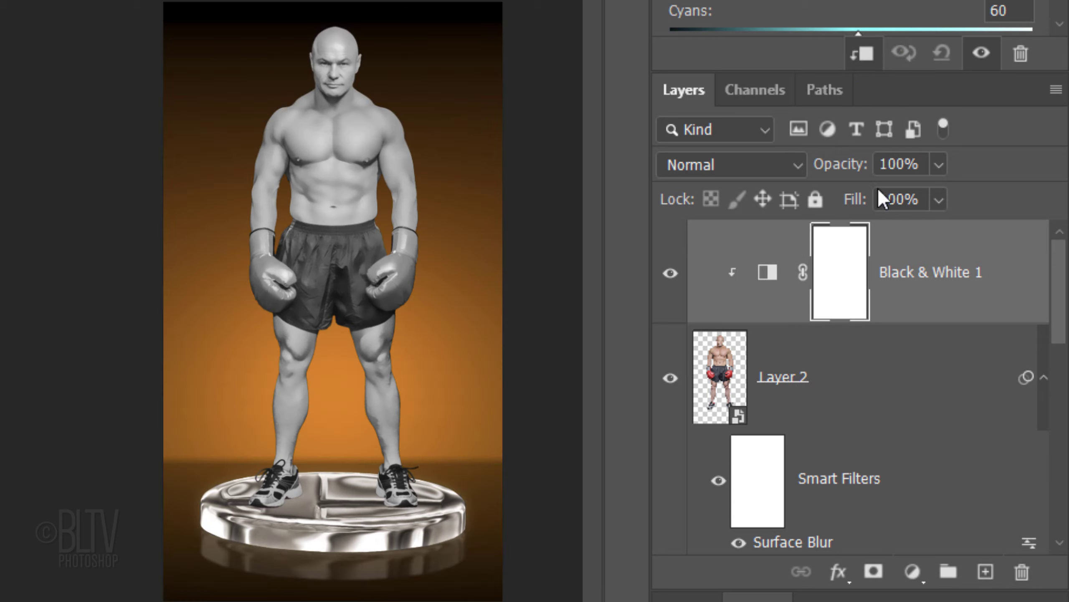
# Add a clipped Invert adjustment in Difference blend mode, then select the boxer and both adjustments
pyautogui.click(912, 573)
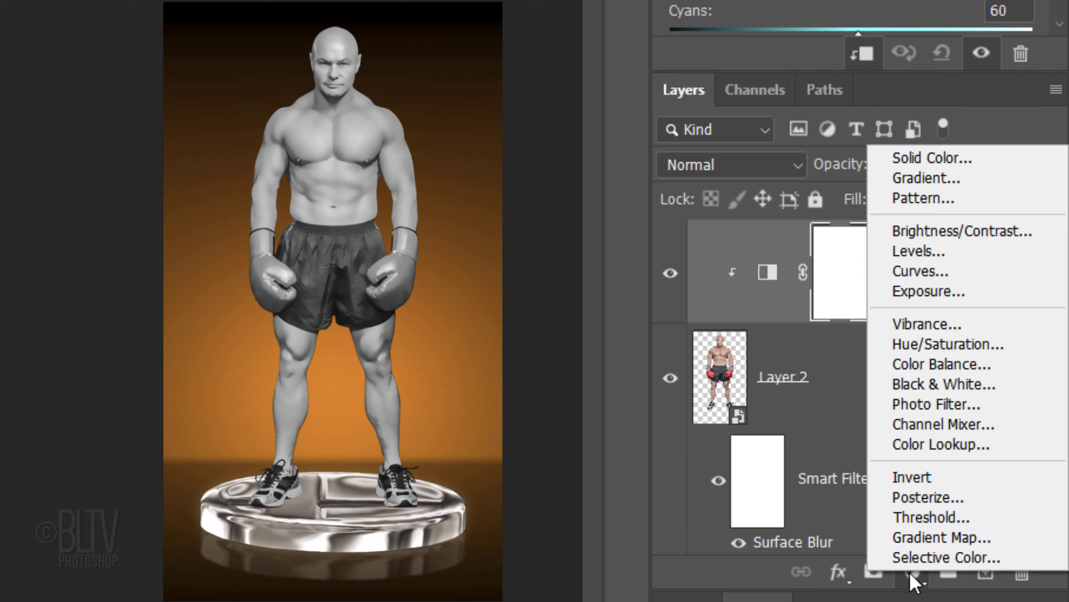
pyautogui.click(905, 477)
pyautogui.click(862, 56)
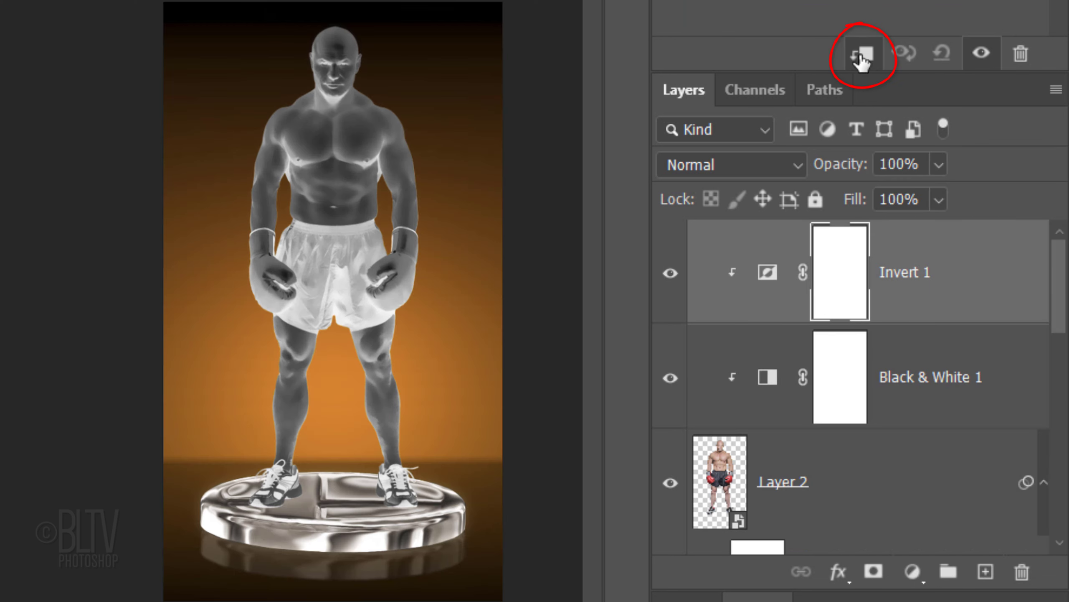
pyautogui.click(740, 165)
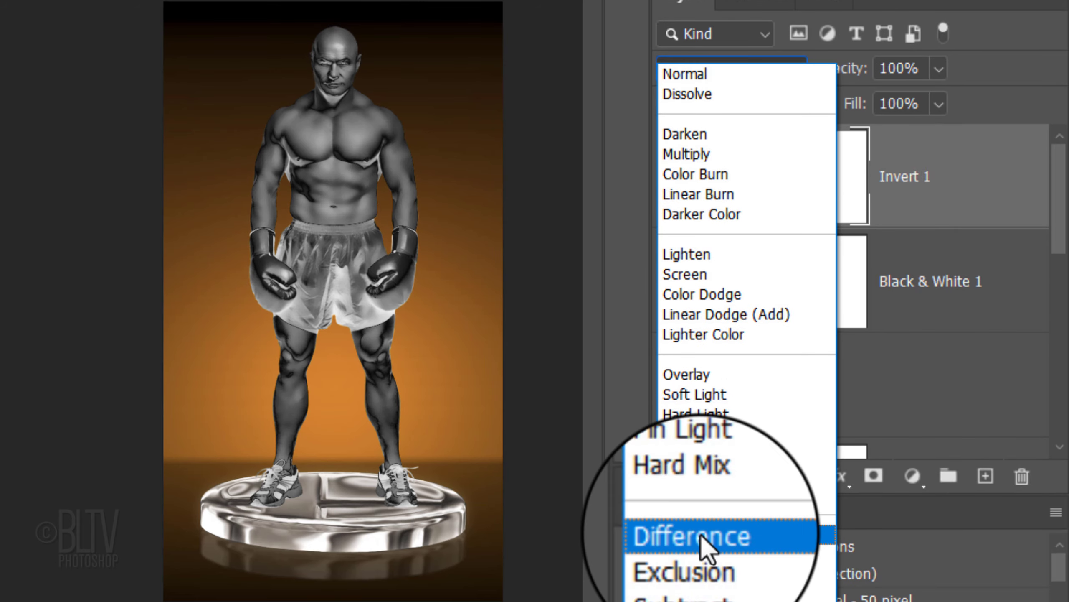
pyautogui.click(705, 540)
pyautogui.keyDown('shift'); pyautogui.click(885, 394); pyautogui.keyUp('shift')
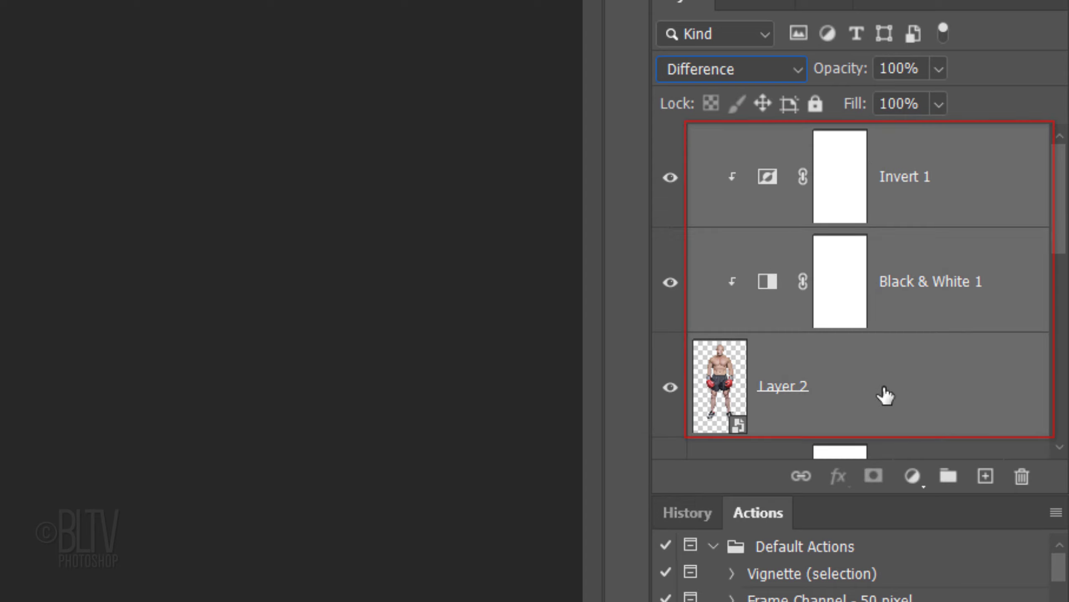
pyautogui.click(1057, 1)
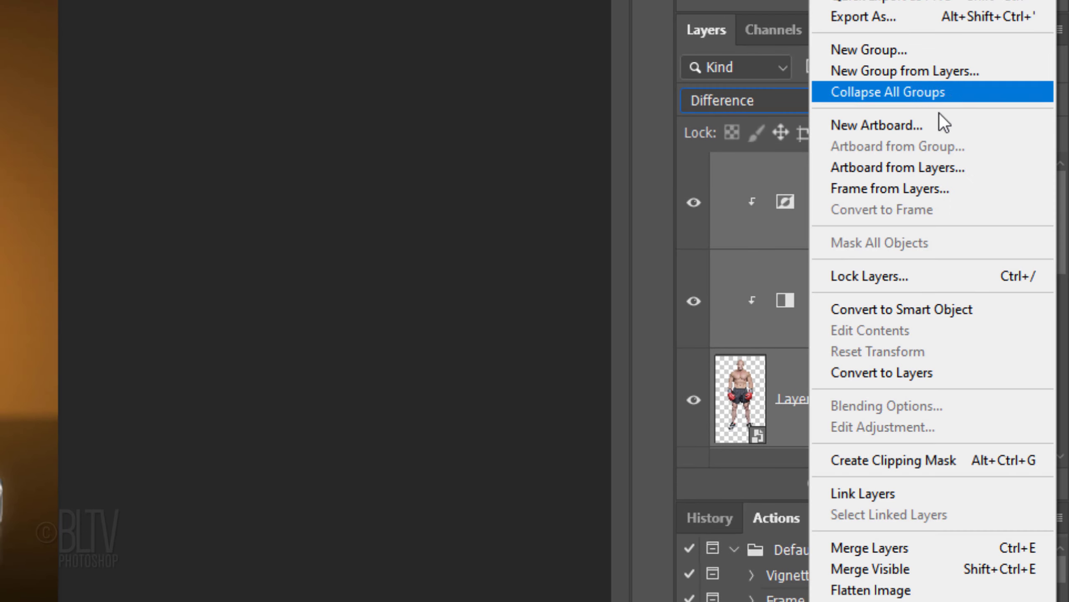
# Merge the three layers into smart object Invert 1 and apply Filter Gallery Plastic Wrap (10, 1, 15)
pyautogui.click(869, 309)
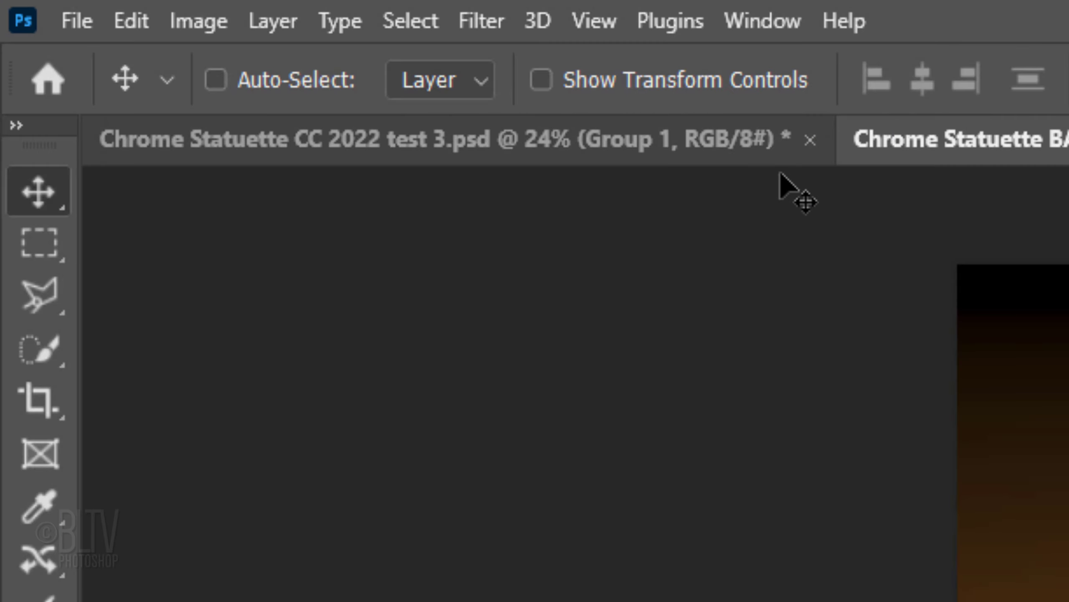
pyautogui.click(480, 17)
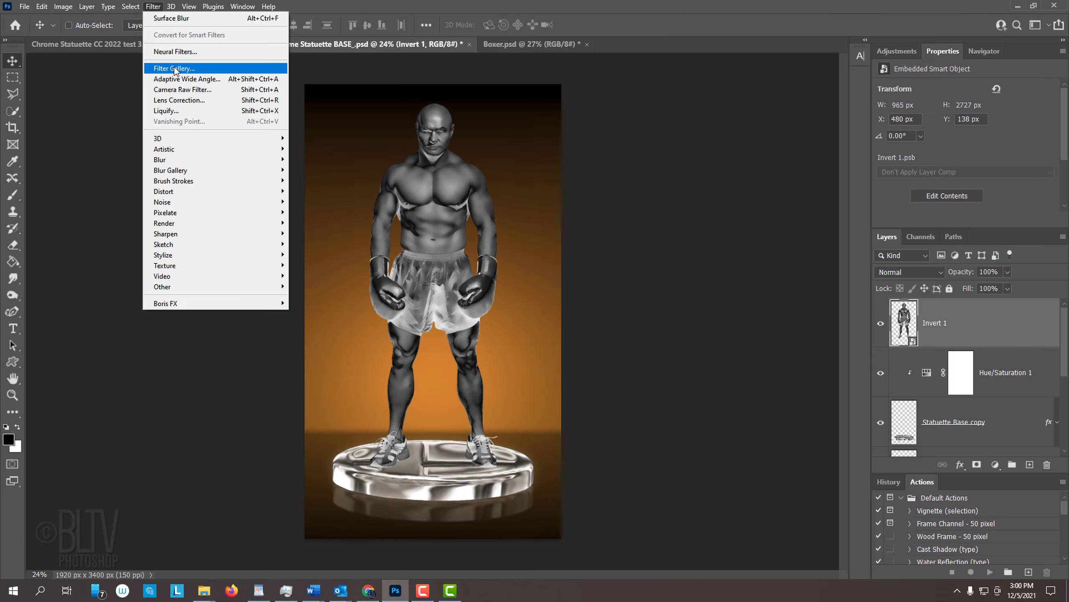
pyautogui.click(552, 228)
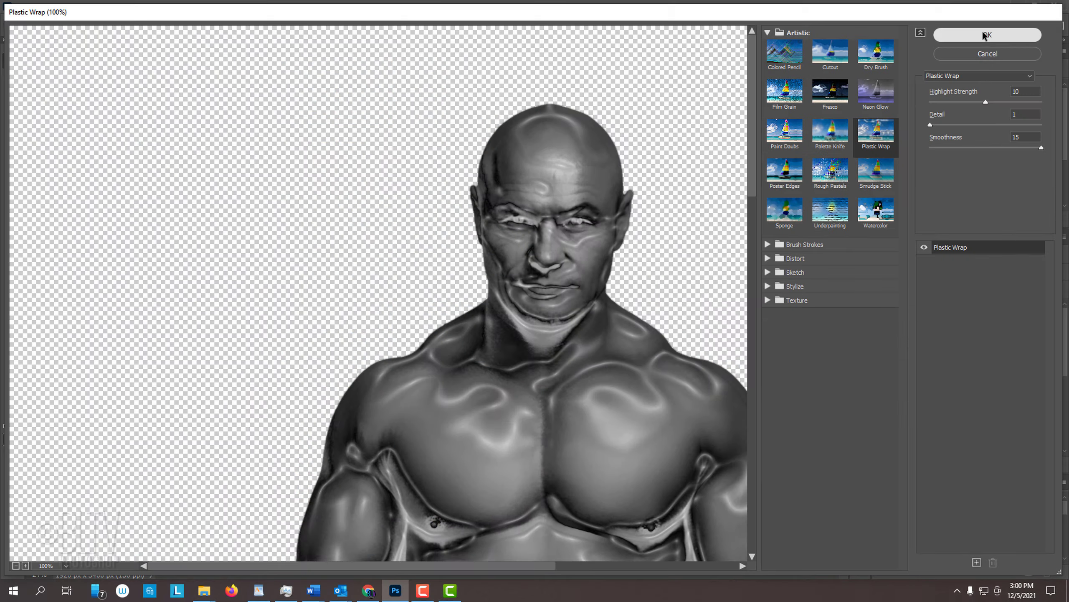
pyautogui.click(819, 40)
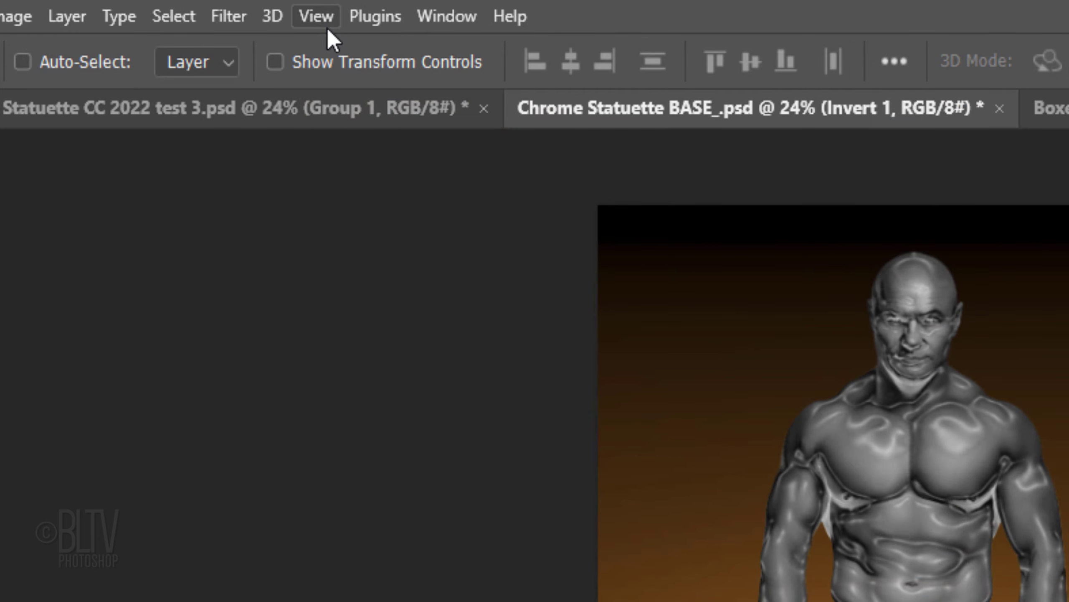
# Add a Gaussian Blur smart filter with a 1.5-pixel radius to the figure
pyautogui.click(230, 16)
pyautogui.moveTo(247, 392)
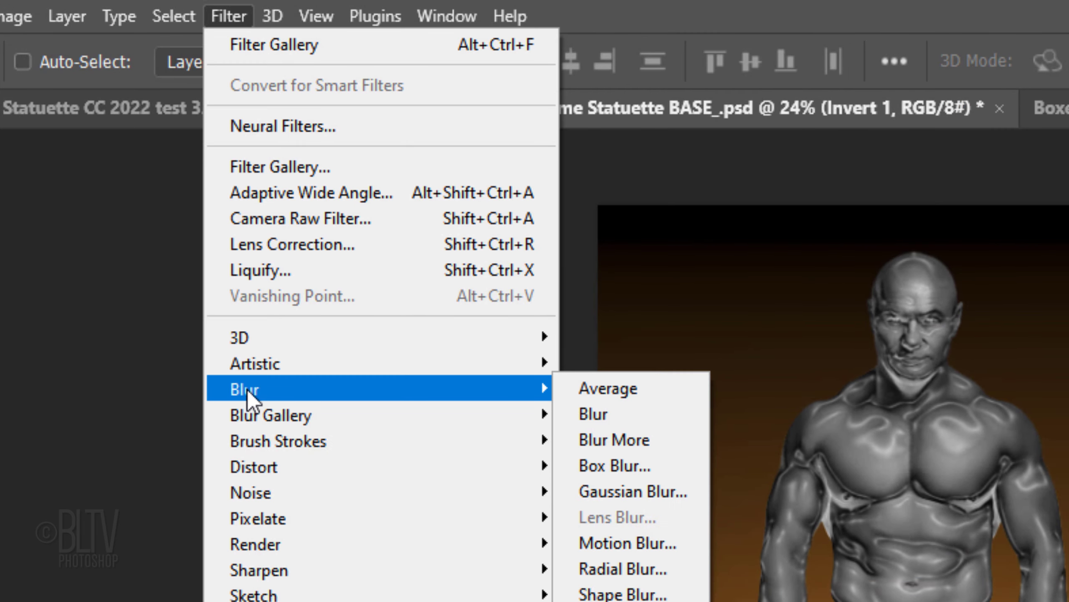
pyautogui.click(617, 490)
pyautogui.write('1.5')
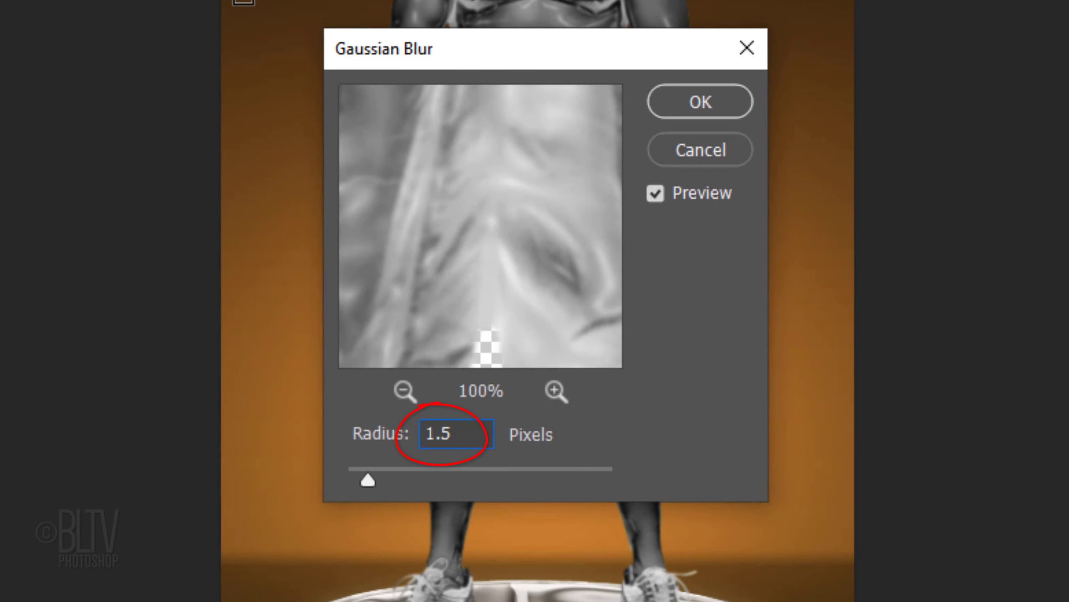
pyautogui.click(703, 105)
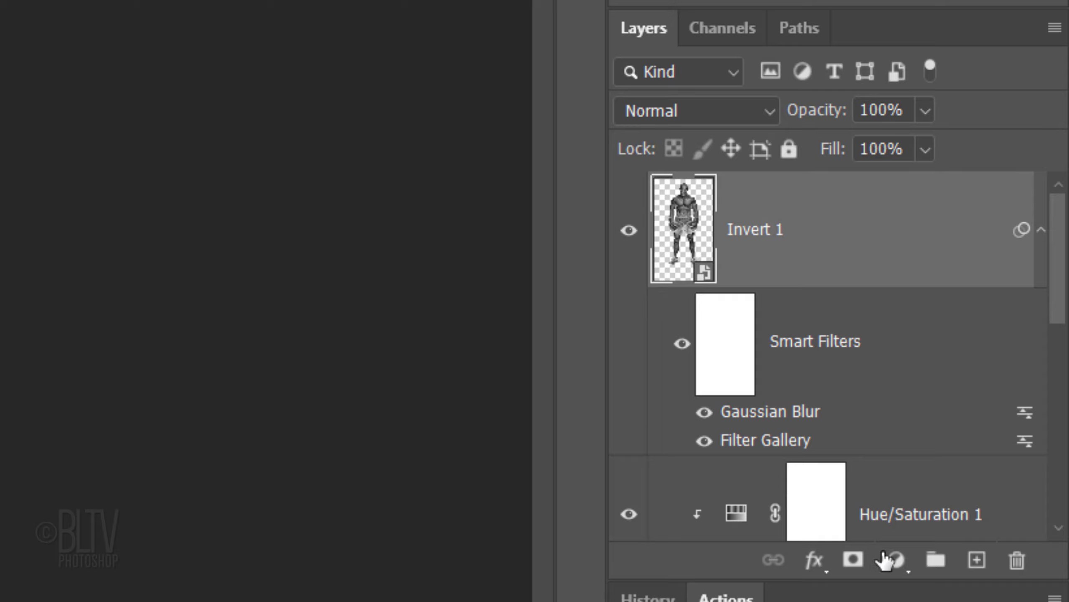
# Add Curves 1 clipped to Invert 1 with a wavy curve, capping the brightest output at 227
pyautogui.click(896, 564)
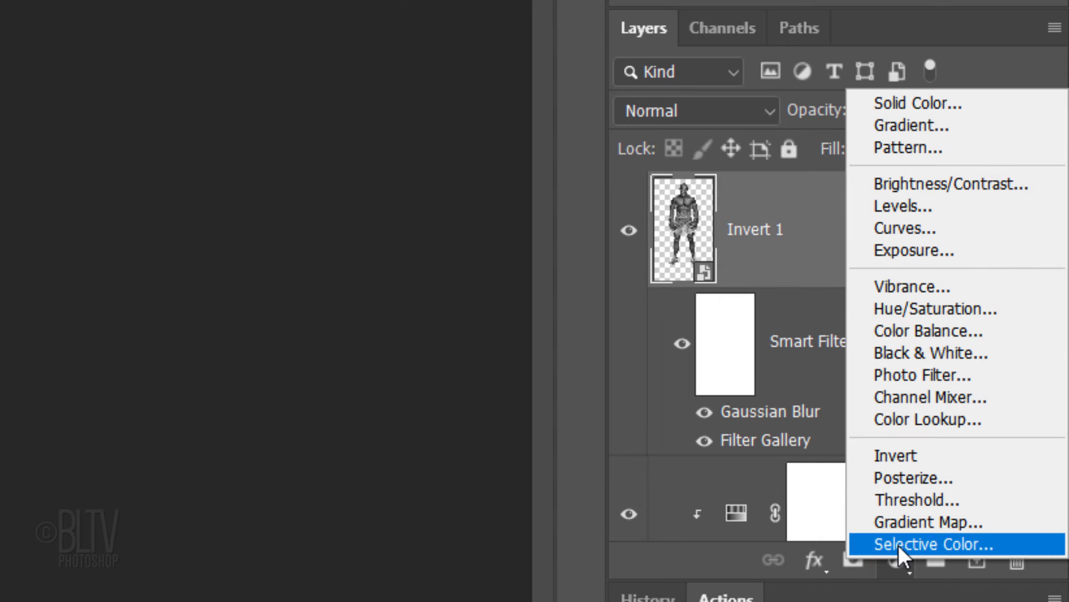
pyautogui.click(897, 229)
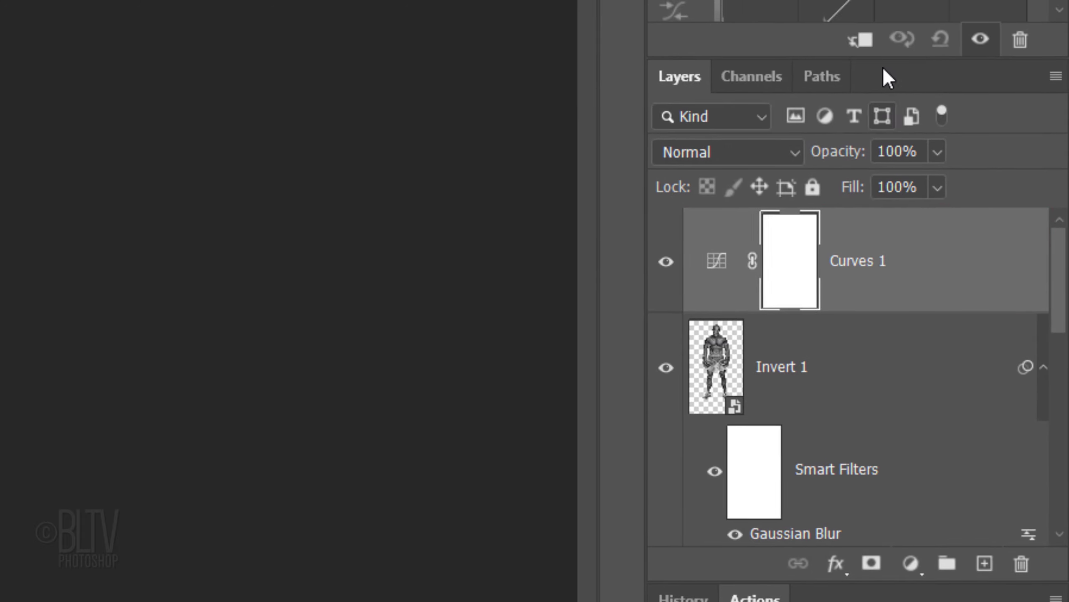
pyautogui.click(860, 45)
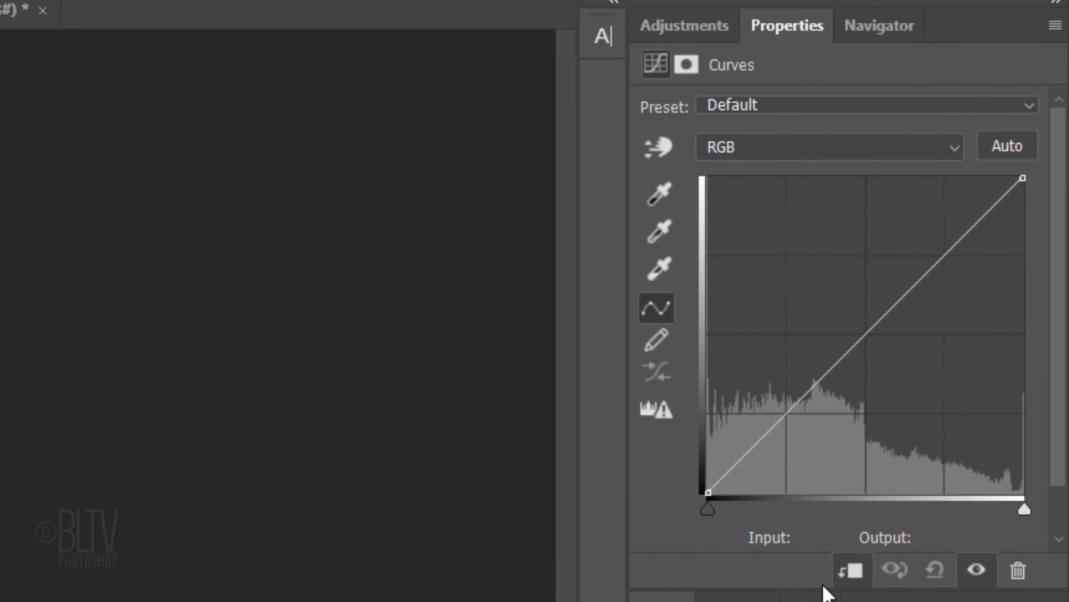
pyautogui.moveTo(786, 414); pyautogui.dragTo(772, 230)
pyautogui.moveTo(909, 181); pyautogui.dragTo(891, 437)
pyautogui.moveTo(984, 294); pyautogui.dragTo(981, 225)
pyautogui.moveTo(1023, 179); pyautogui.dragTo(1034, 222)
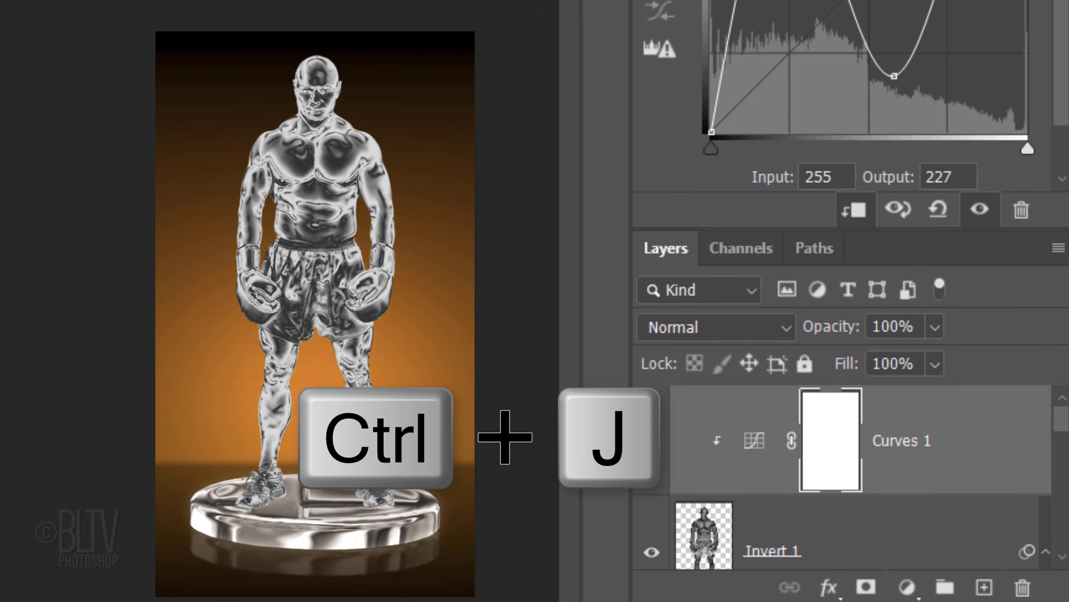
# Duplicate Curves 1, clip the copy to the figure, and select both curves with Invert 1
pyautogui.hotkey('ctrl', 'j')
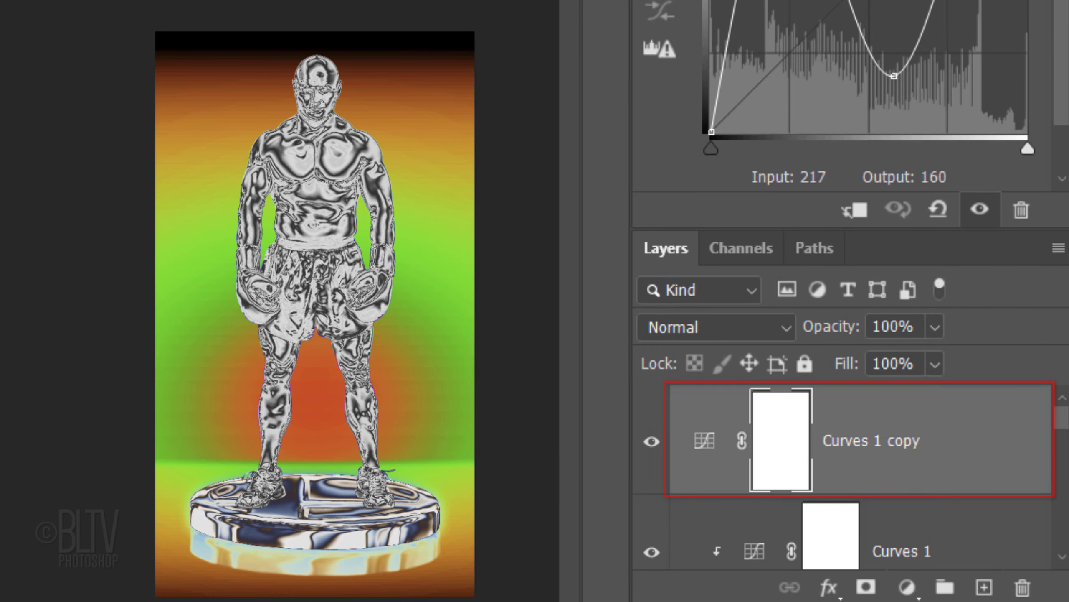
pyautogui.click(854, 210)
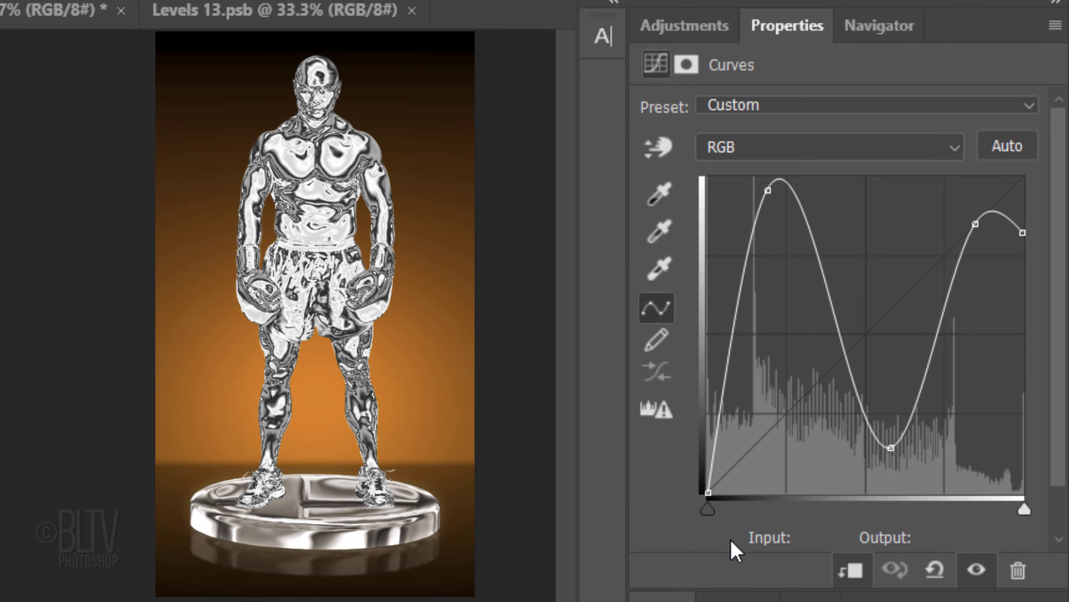
pyautogui.moveTo(740, 587); pyautogui.dragTo(745, 399)
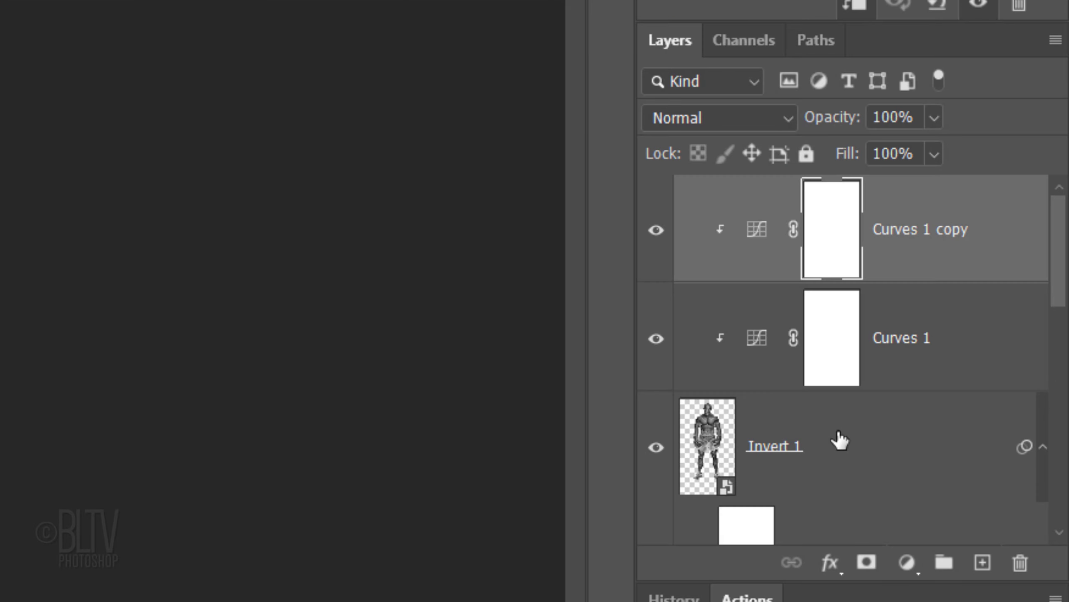
pyautogui.keyDown('shift'); pyautogui.click(839, 442); pyautogui.keyUp('shift')
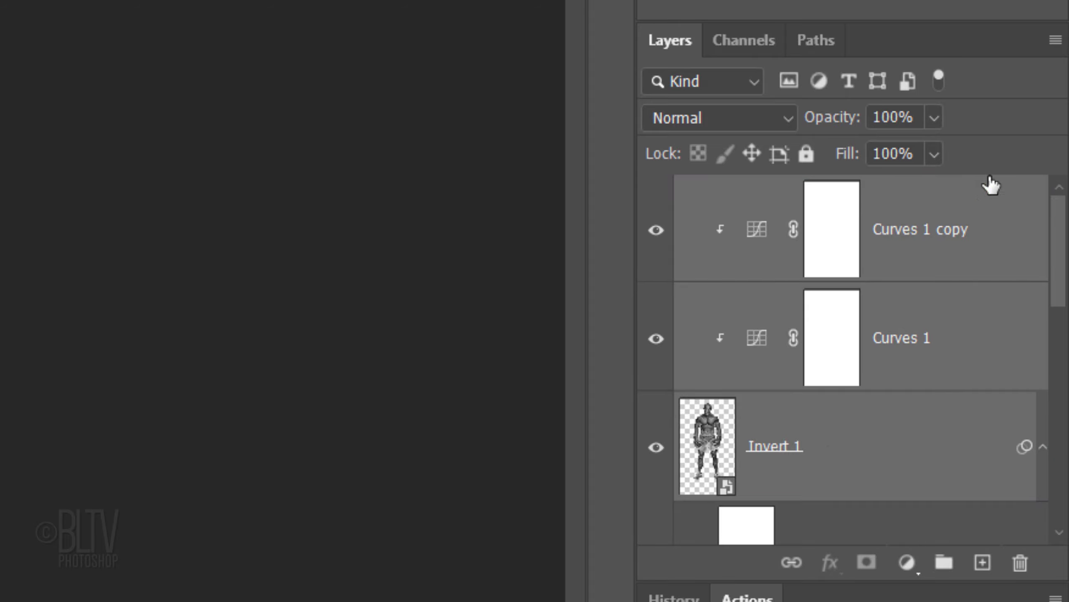
# Convert the chrome layers to a smart object, copy the base's Inner and Outer Glow, and clip a Hue/Saturation 1 copy above
pyautogui.click(1056, 40)
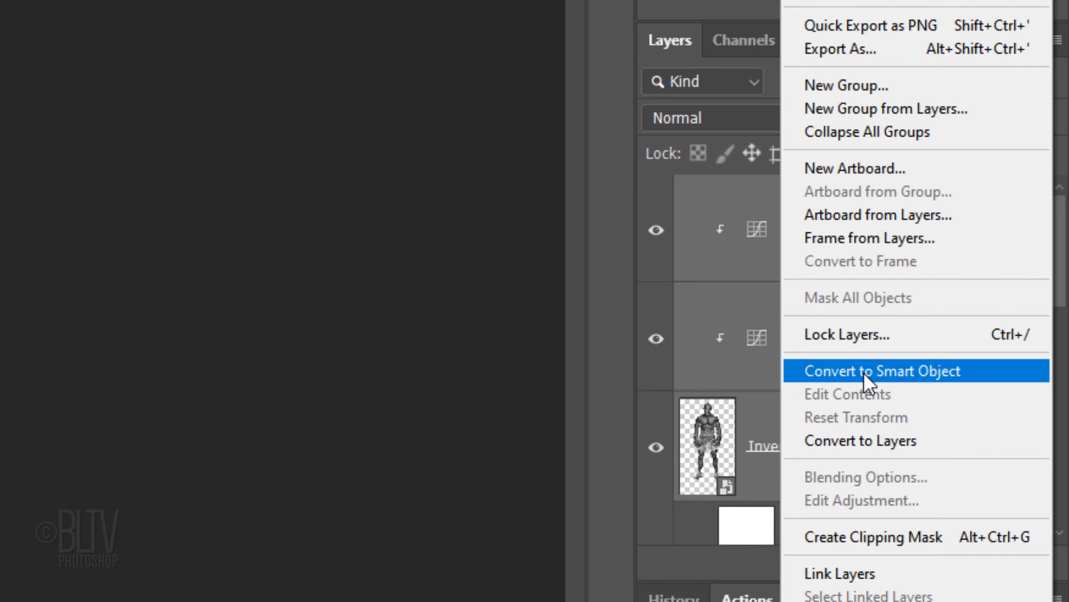
pyautogui.click(864, 372)
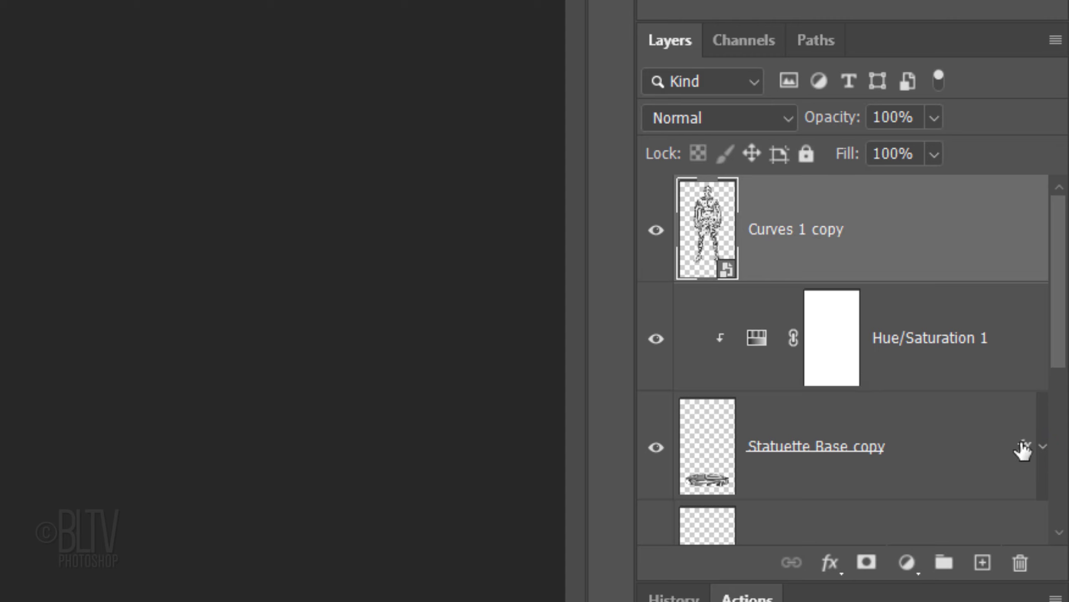
pyautogui.press('alt')
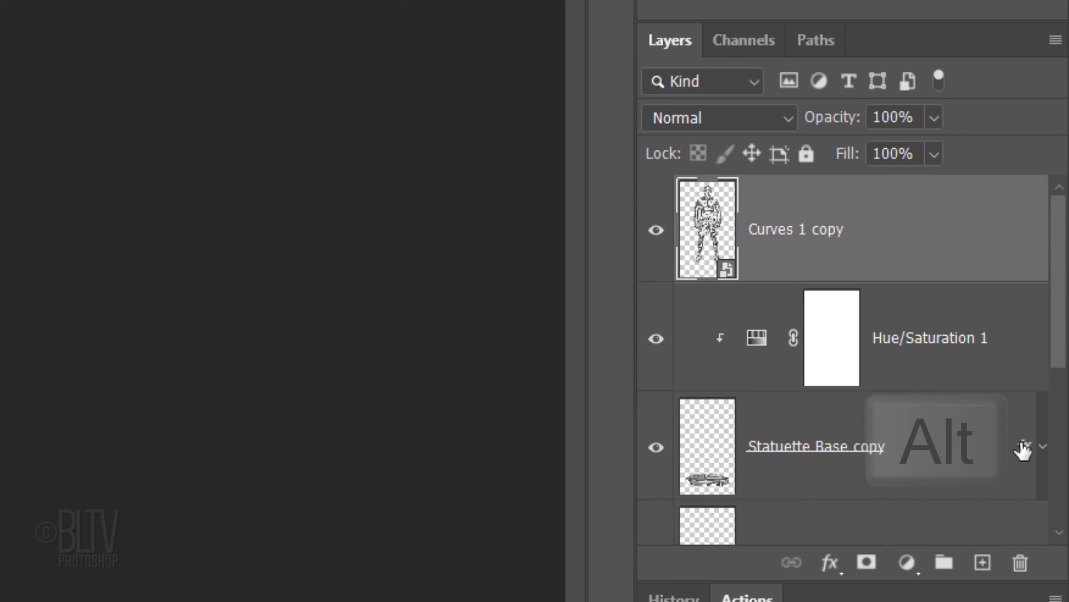
pyautogui.moveTo(1023, 447); pyautogui.dragTo(1006, 234)
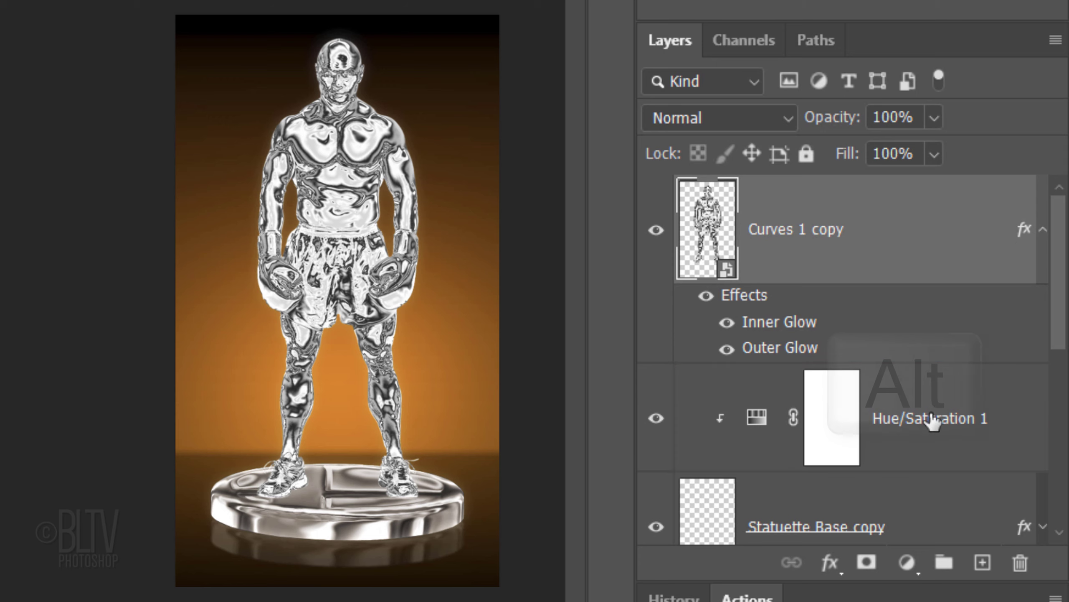
pyautogui.moveTo(909, 449); pyautogui.dragTo(935, 185)
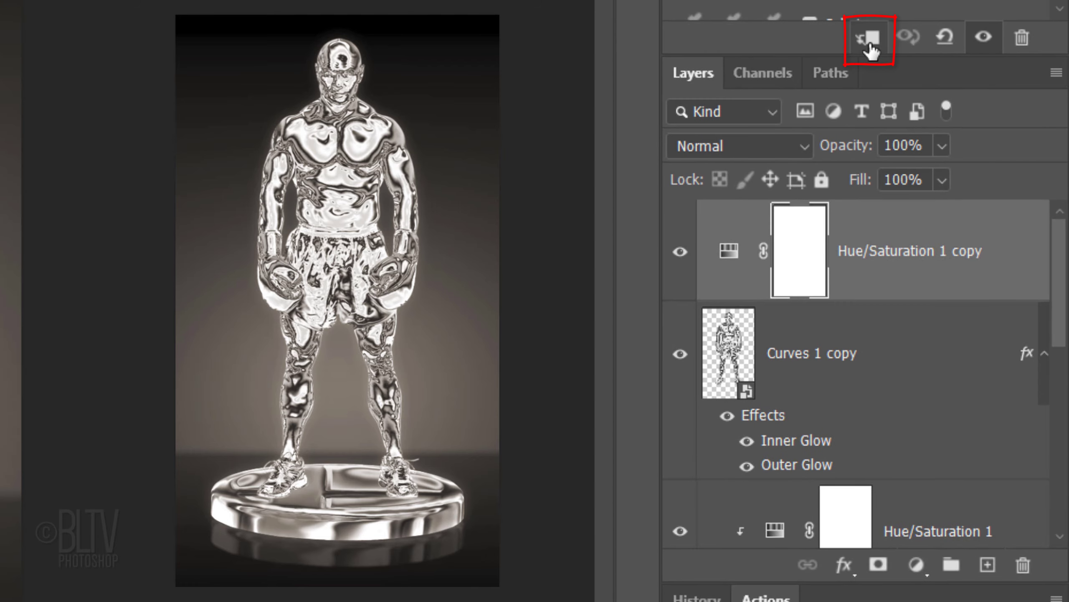
pyautogui.click(870, 47)
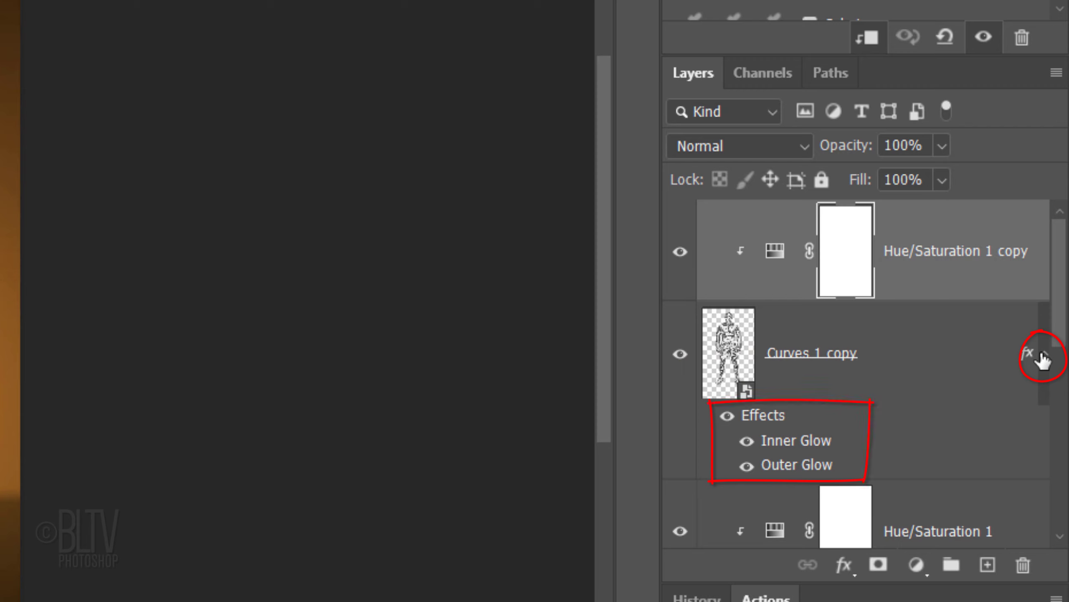
# Duplicate the Curves 1 copy figure, move it below Statuette Base copy, and flip it vertically
pyautogui.click(1043, 354)
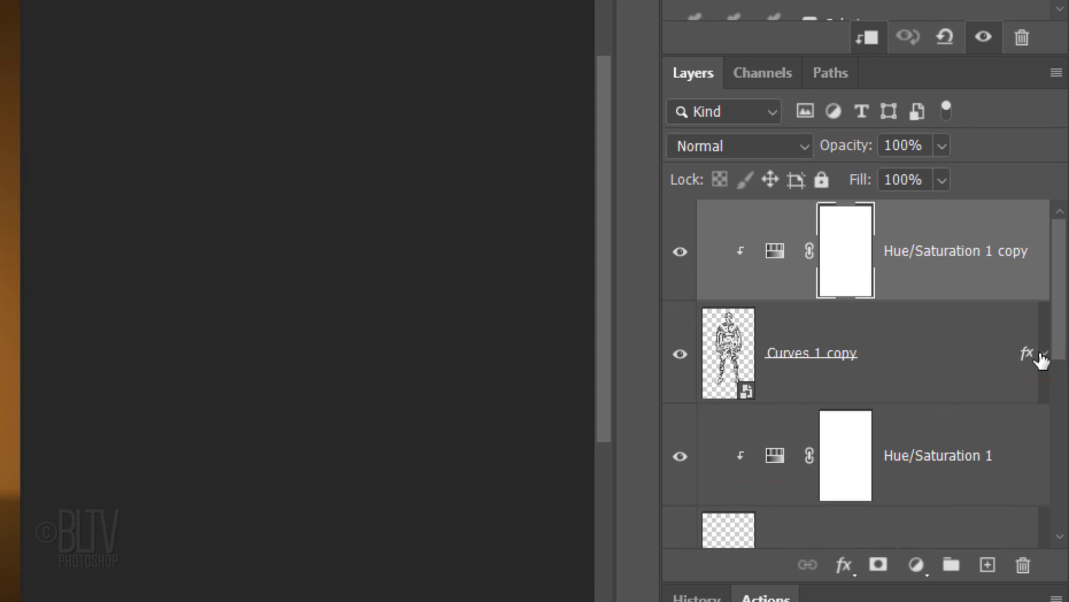
pyautogui.click(942, 365)
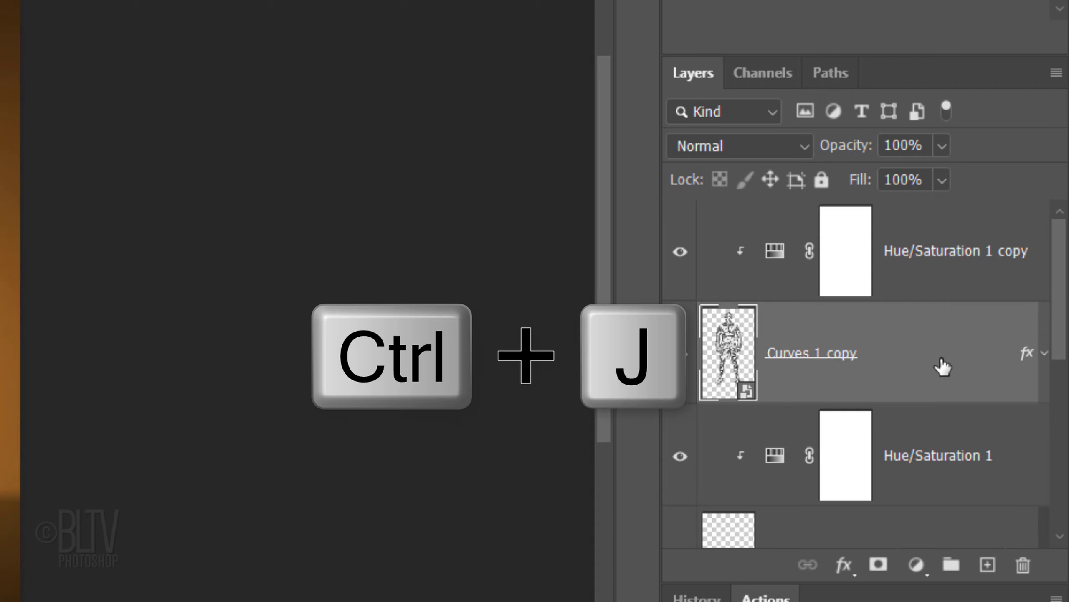
pyautogui.hotkey('ctrl', 'j')
pyautogui.hotkey('ctrl', '[')
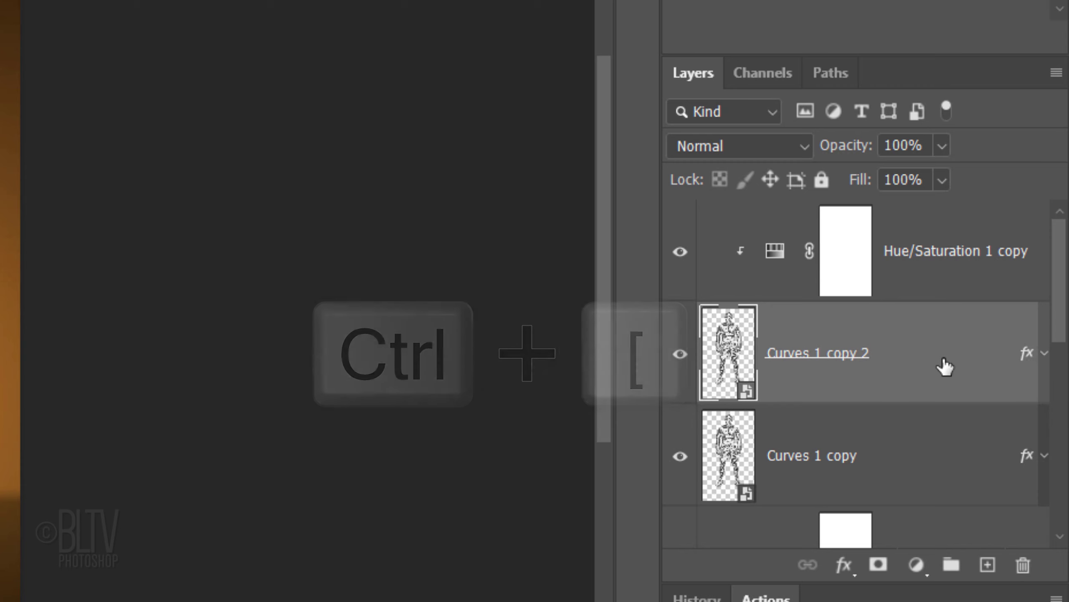
pyautogui.hotkey('ctrl', '[')
pyautogui.hotkey('ctrl', '[')
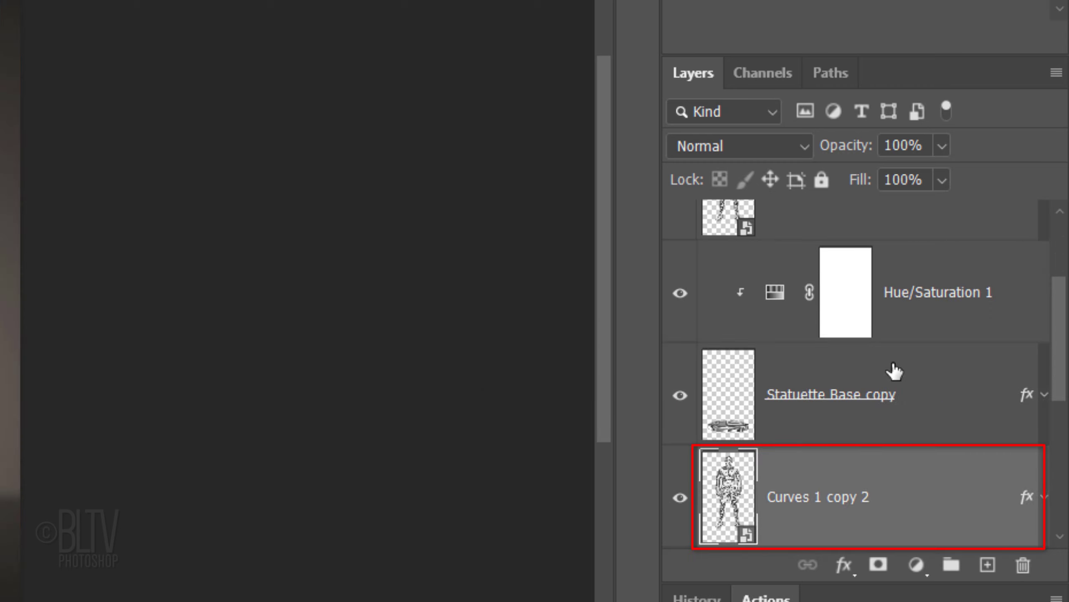
pyautogui.scroll(-2, 894, 371)
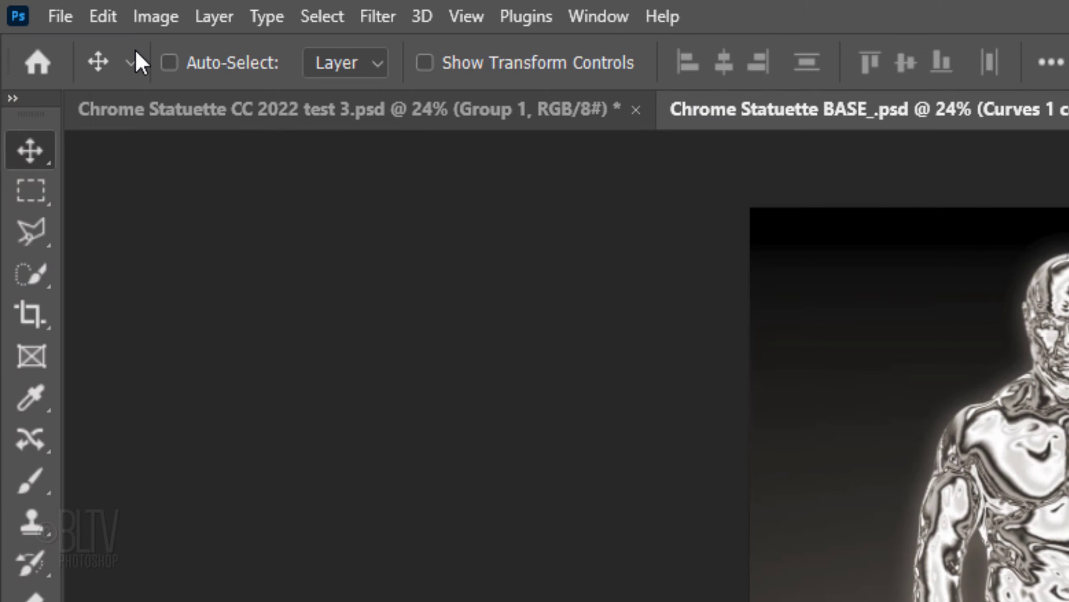
pyautogui.click(104, 17)
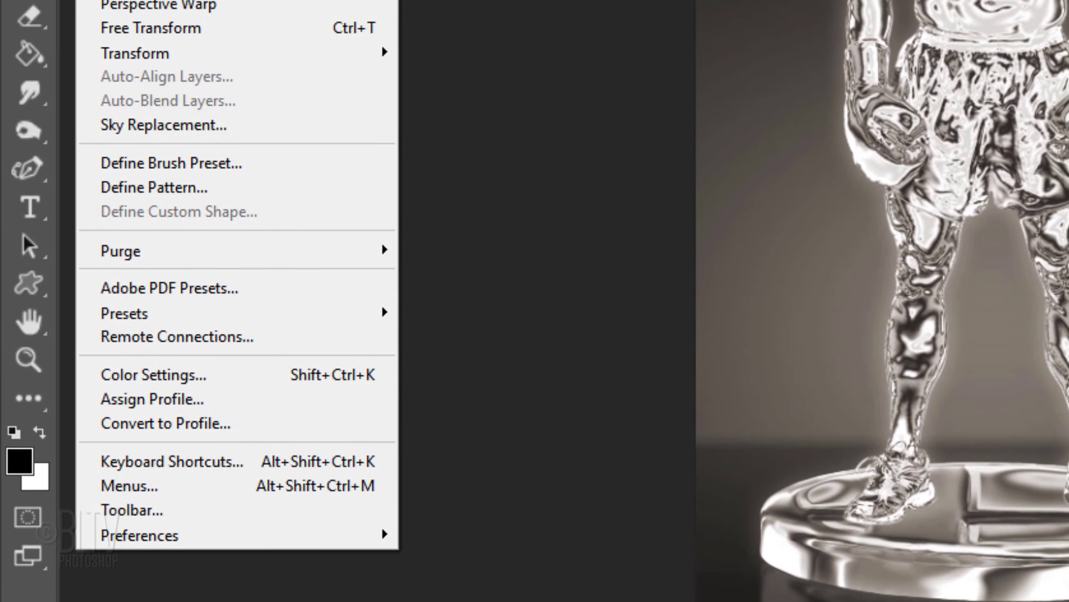
pyautogui.moveTo(143, 56)
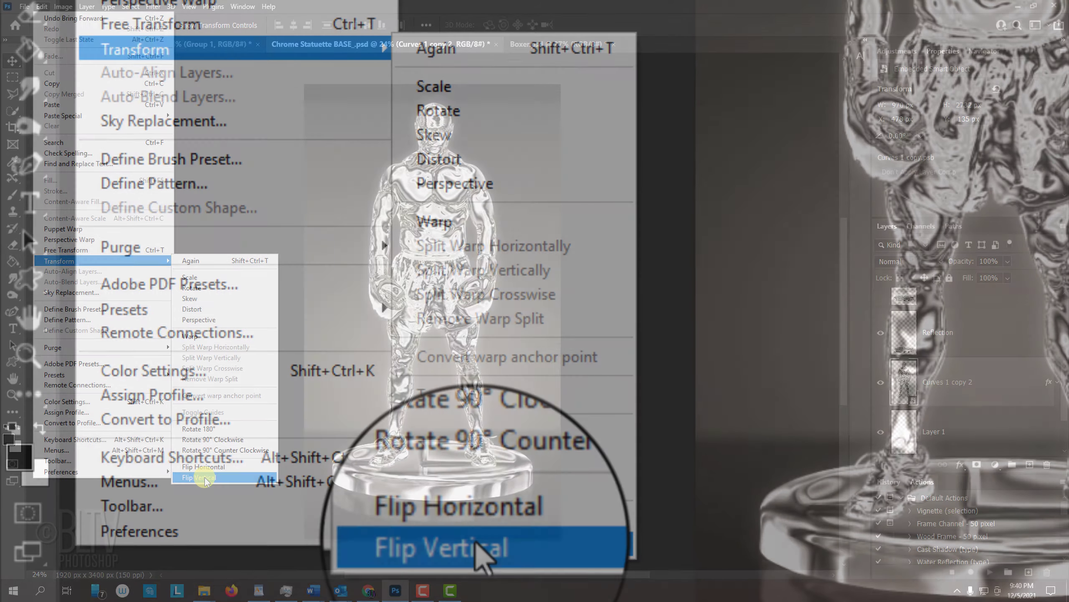
pyautogui.click(476, 542)
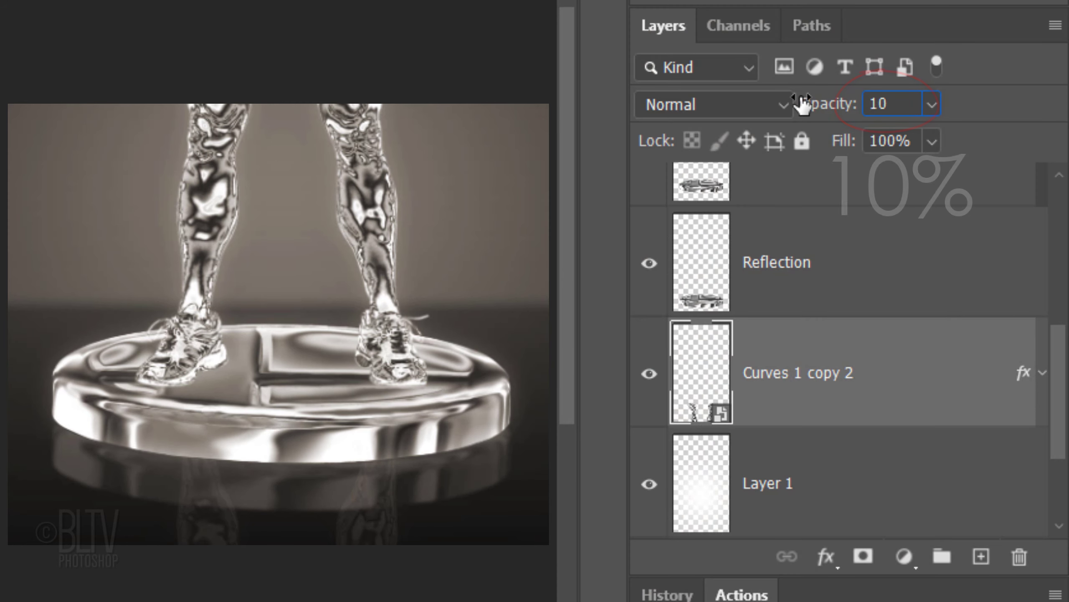
# Set the flipped copy to 10% opacity and mask it using the Reflection layer's selection
pyautogui.press('Return')
pyautogui.keyDown('ctrl'); pyautogui.click(702, 272); pyautogui.keyUp('ctrl')
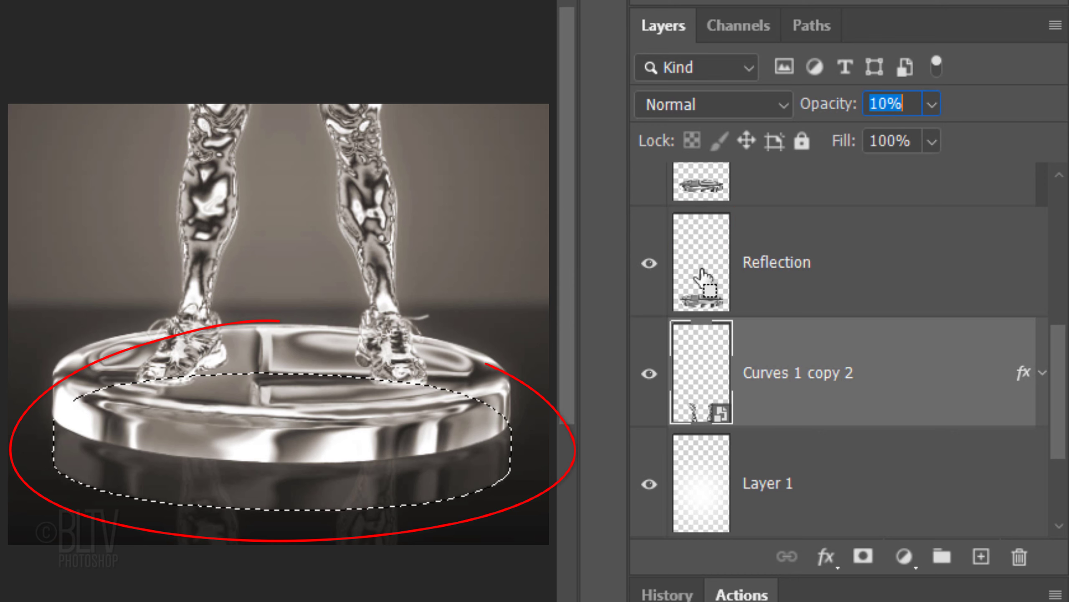
pyautogui.keyDown('alt'); pyautogui.click(864, 555); pyautogui.keyUp('alt')
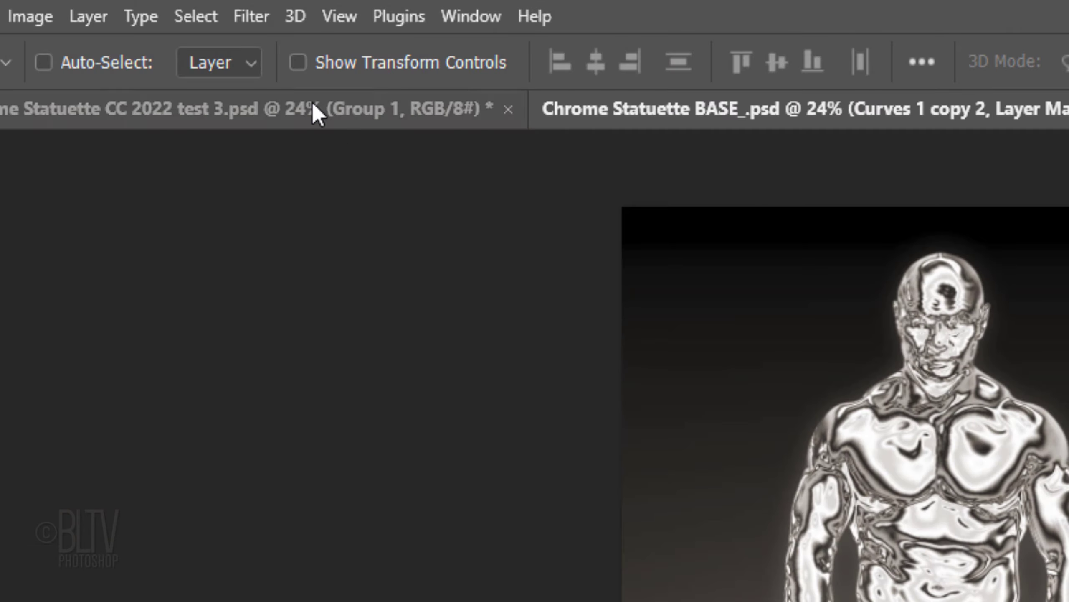
# Blur the Curves 1 copy 2 reflection with a Gaussian Blur radius of 5 pixels
pyautogui.click(245, 18)
pyautogui.moveTo(277, 391)
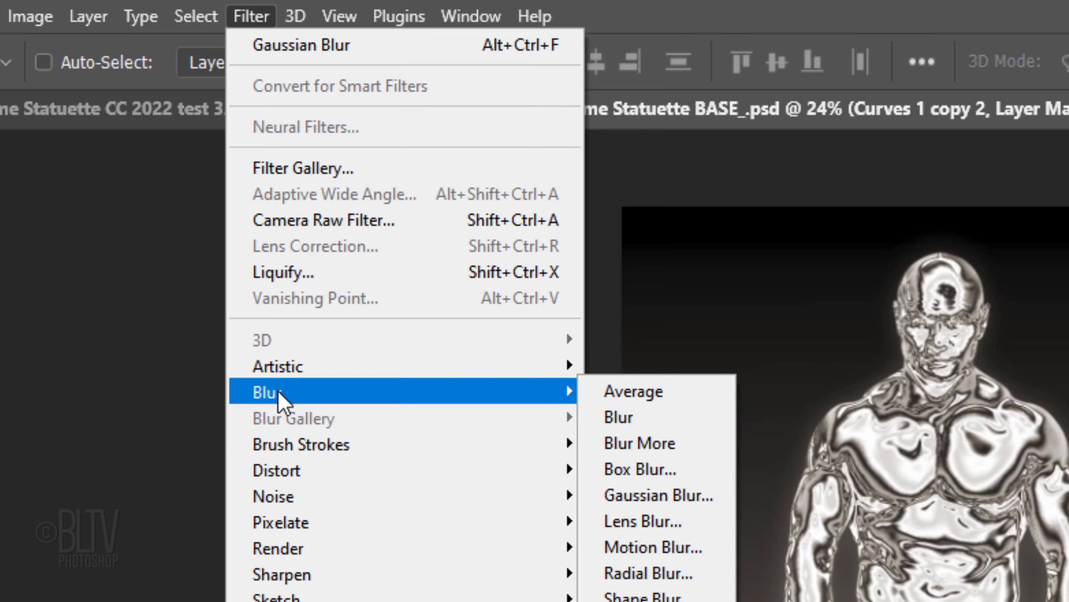
pyautogui.click(656, 494)
pyautogui.write('5')
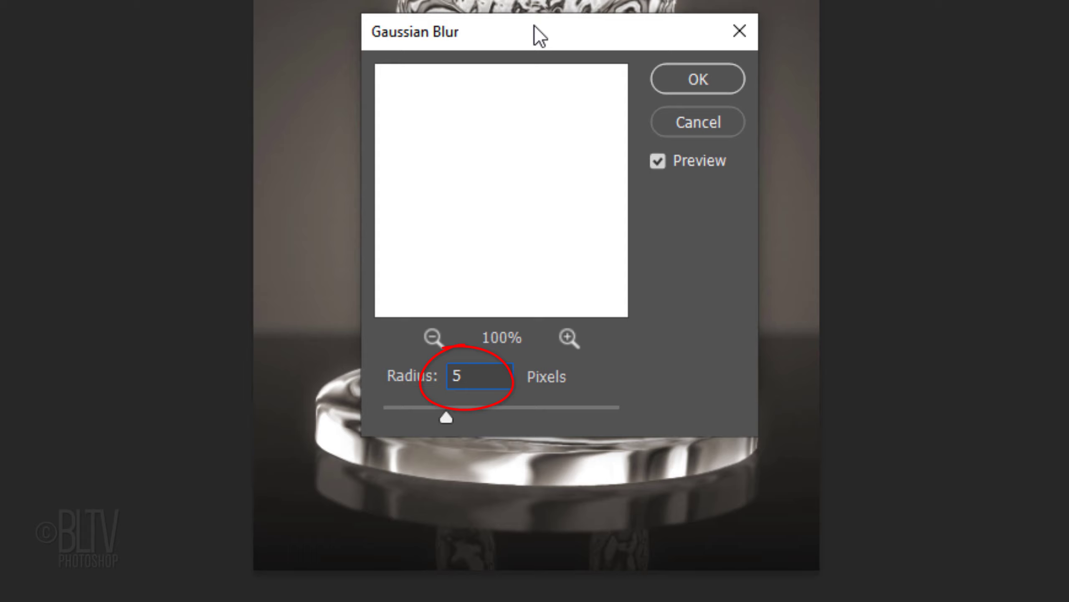